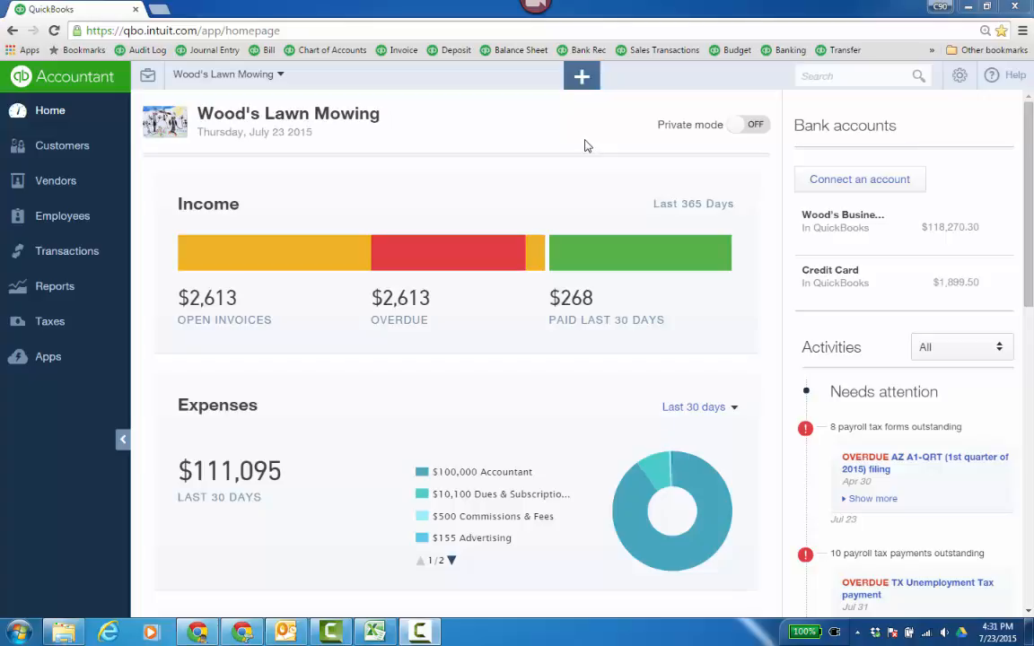
# Step: Open the Chart of Accounts for the company
pyautogui.click(106, 262)
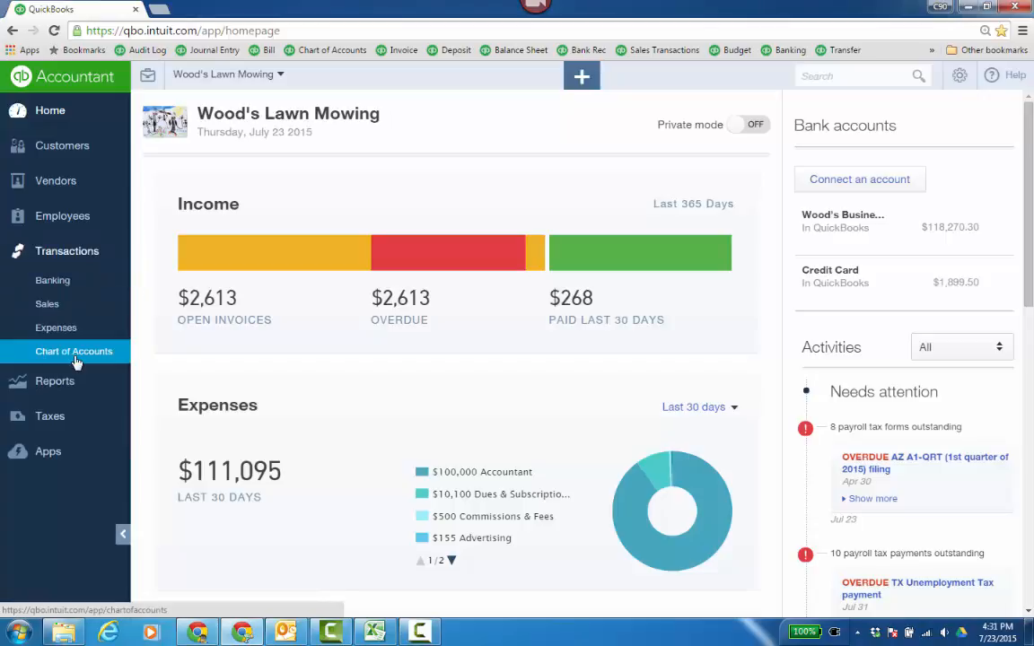
pyautogui.click(960, 77)
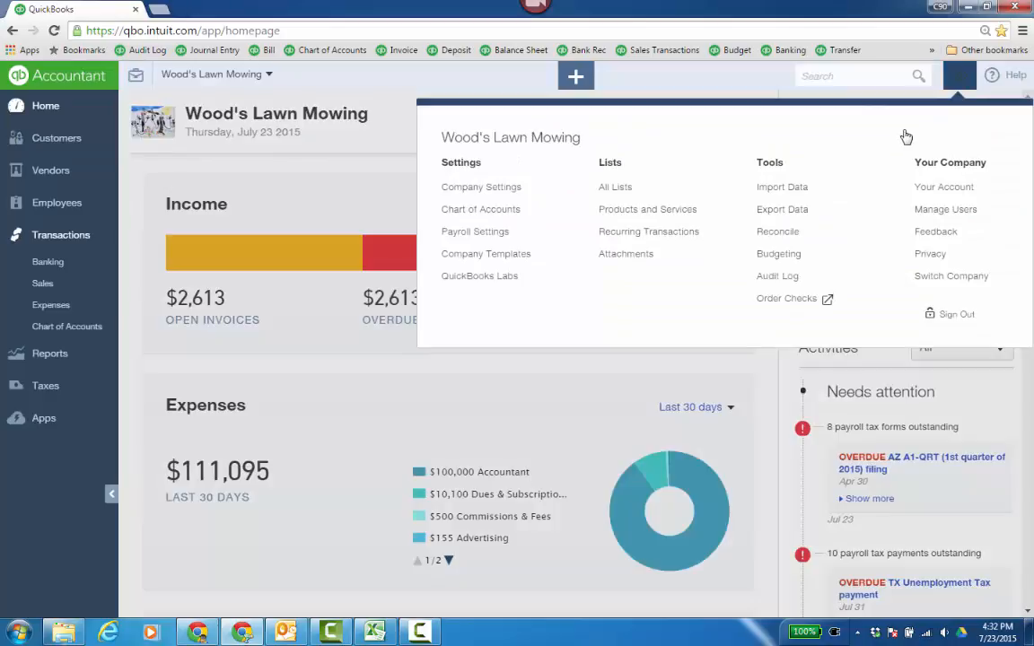
pyautogui.click(482, 209)
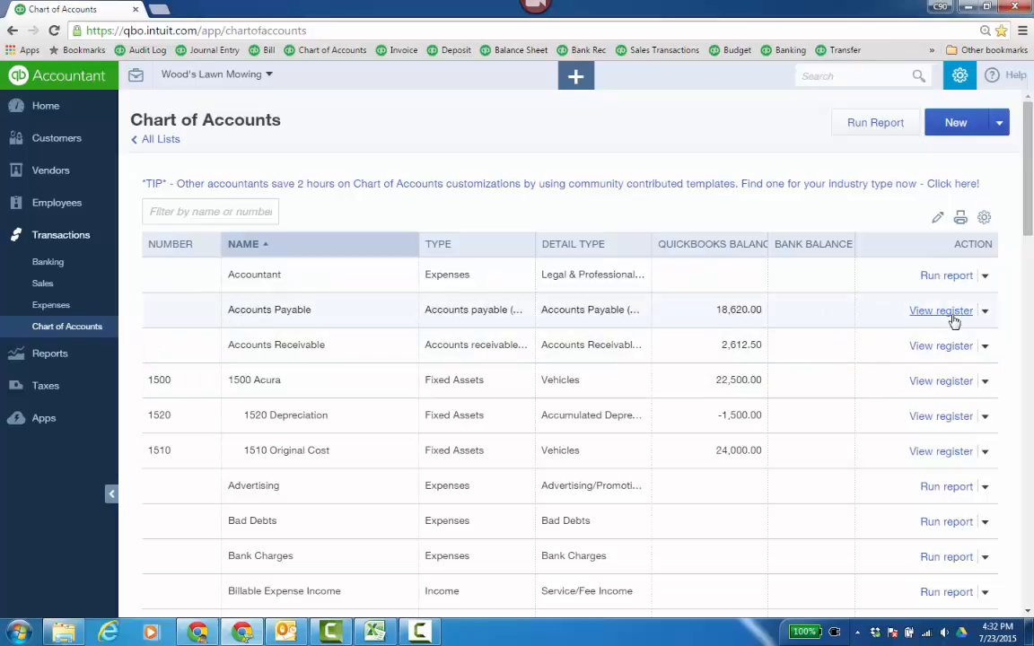
# Step: Try out a new account with category type Expenses and detail type Entertainment, and discard it without saving
pyautogui.click(956, 124)
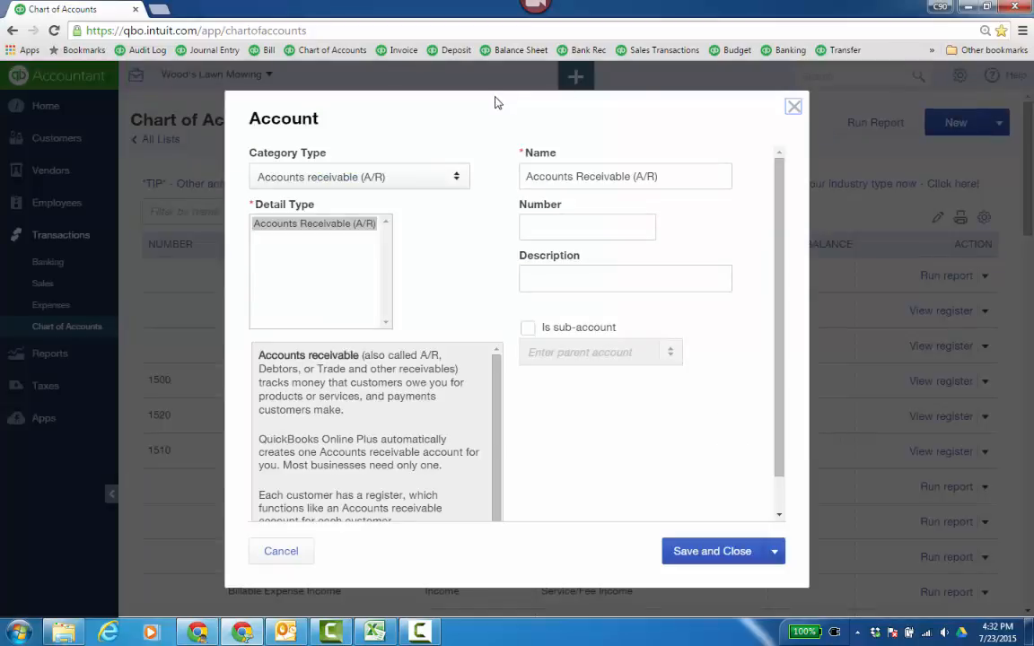
pyautogui.click(458, 183)
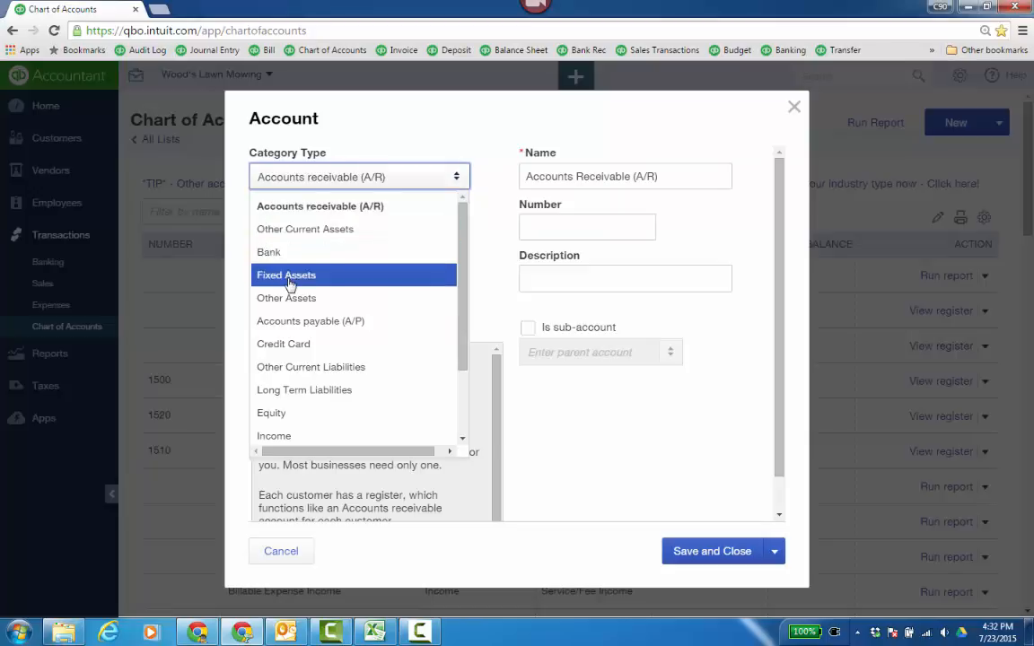
pyautogui.moveTo(462, 295); pyautogui.dragTo(459, 374)
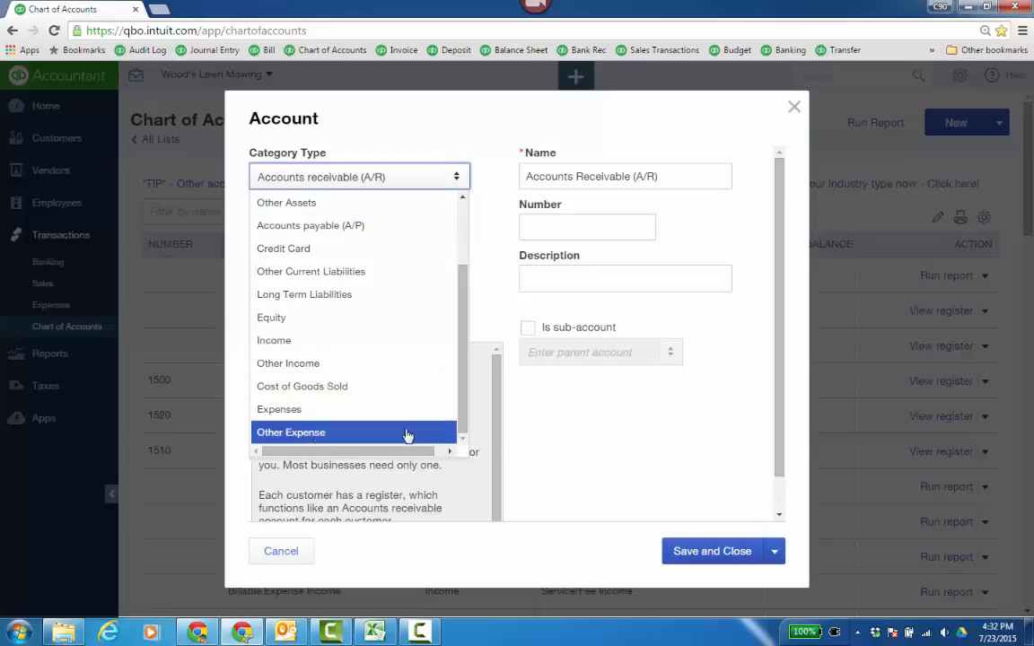
pyautogui.moveTo(458, 424); pyautogui.dragTo(464, 323)
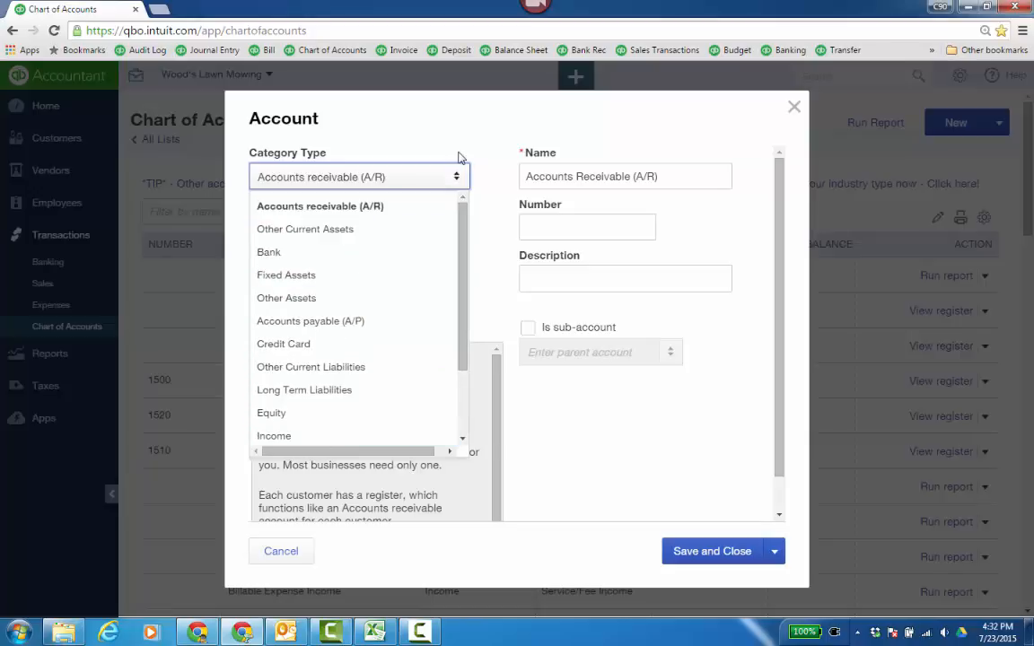
pyautogui.scroll(-3, 464, 359)
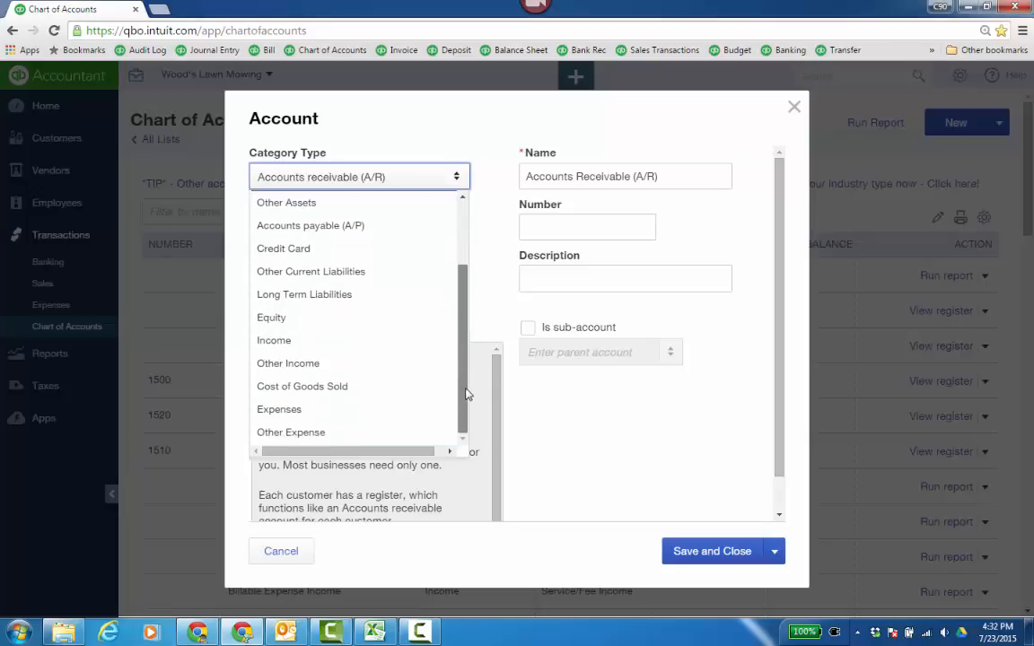
pyautogui.click(385, 410)
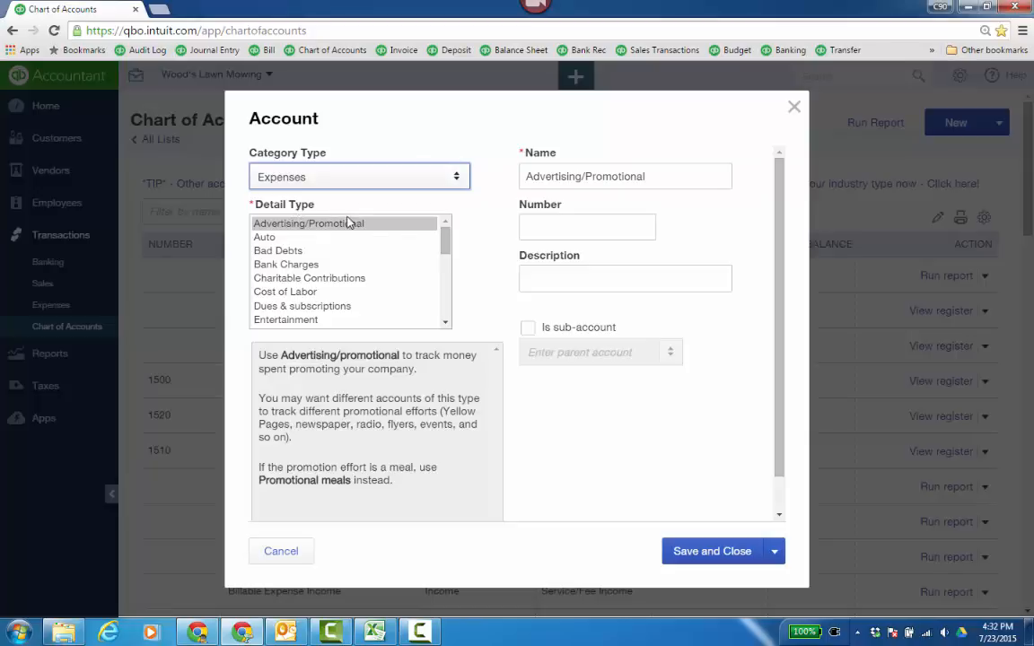
pyautogui.click(445, 244)
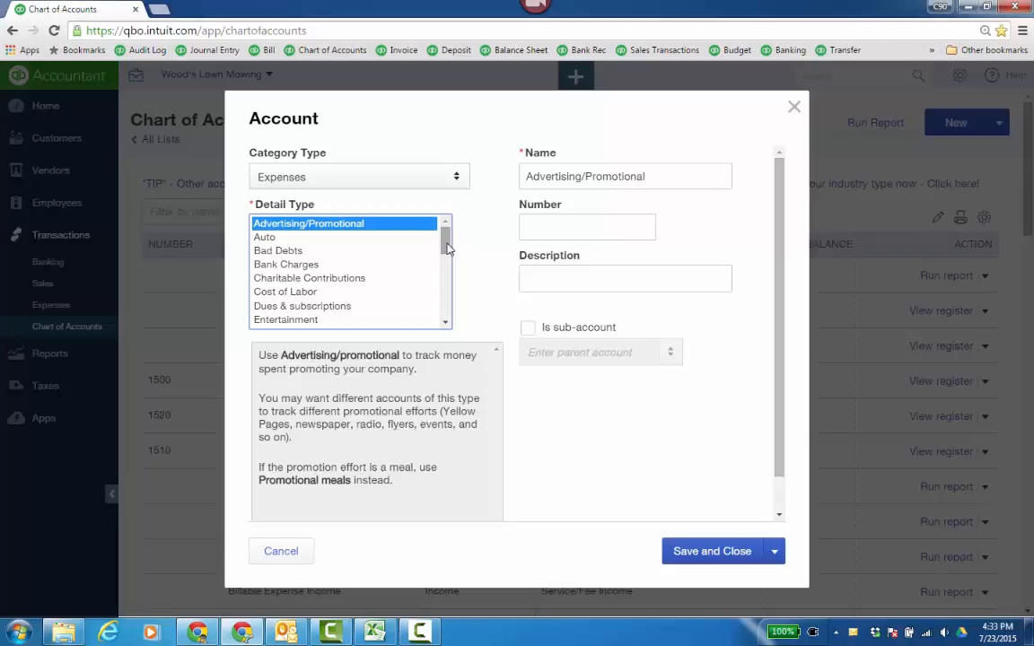
pyautogui.scroll(-2, 446, 248)
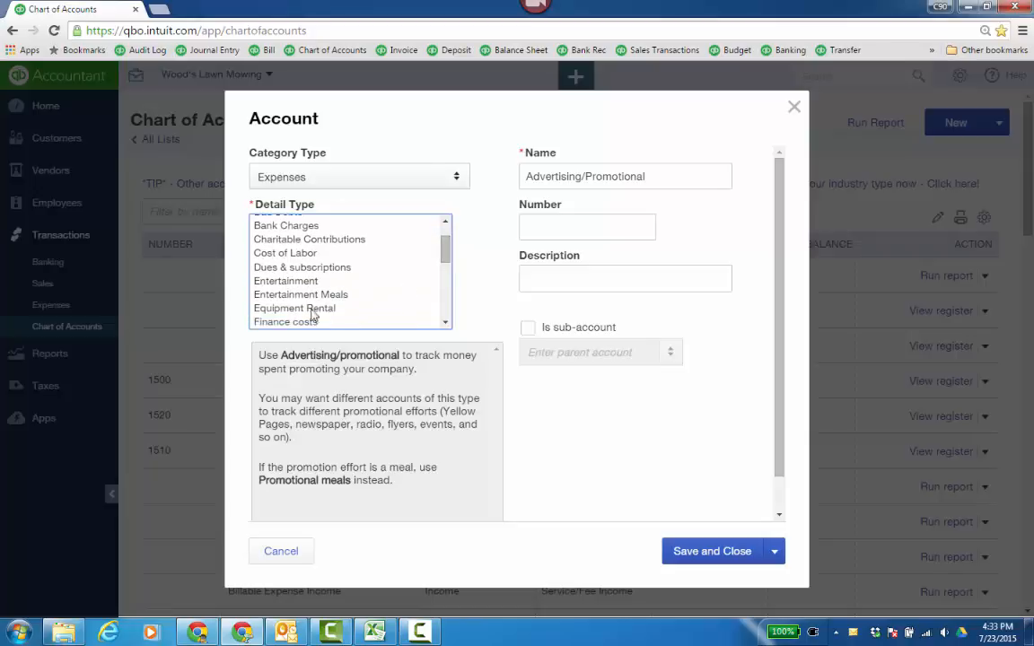
pyautogui.click(306, 282)
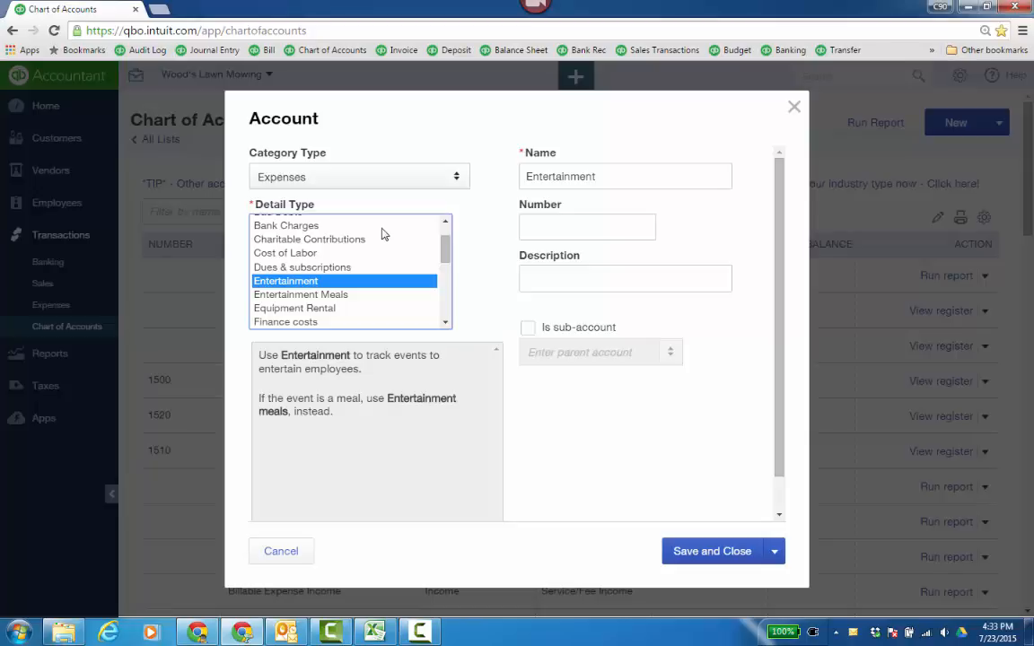
pyautogui.click(282, 551)
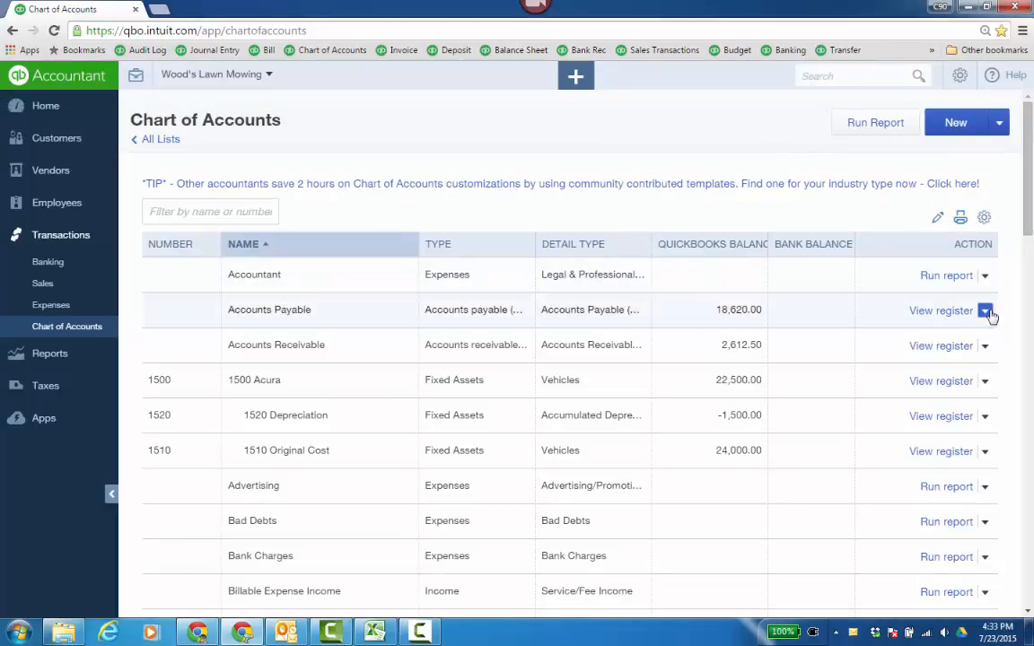
# Step: Delete the Bad Debts account from the chart of accounts
pyautogui.scroll(-1, 841, 416)
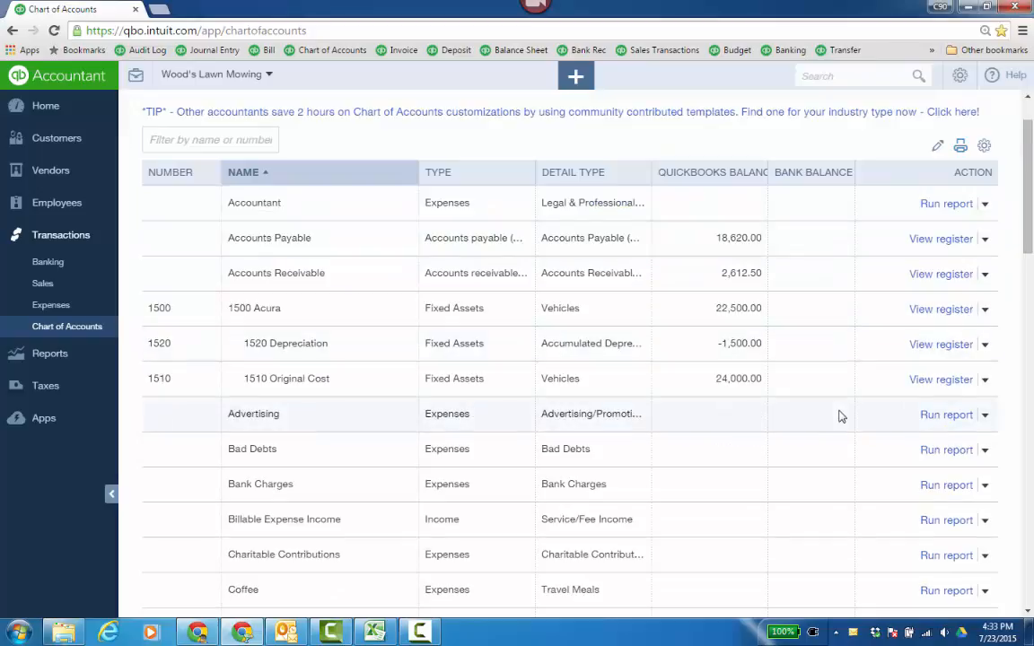
pyautogui.scroll(-1, 841, 416)
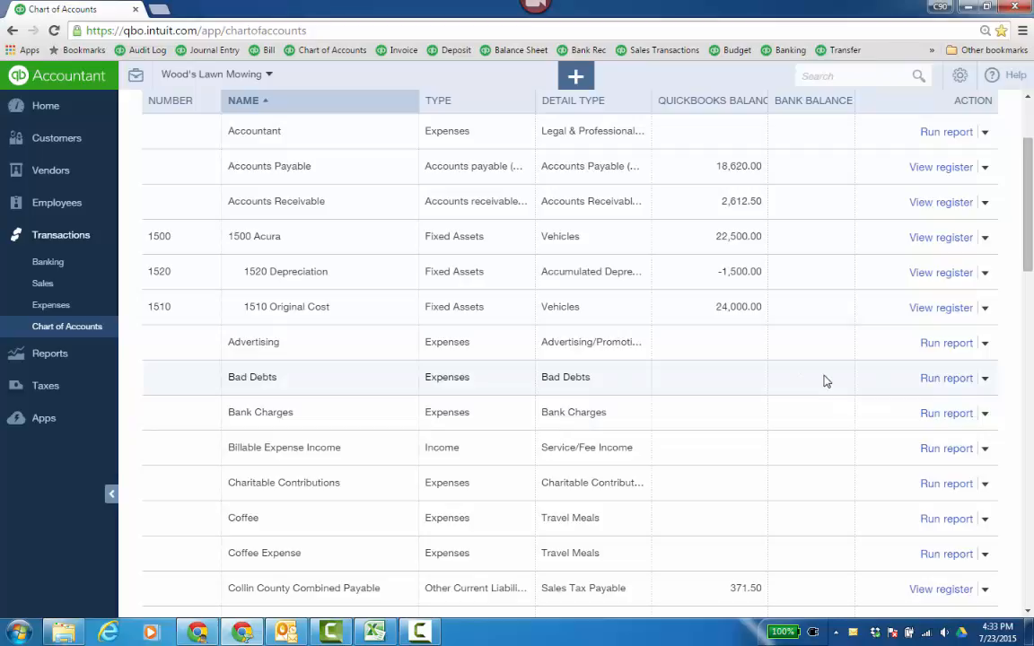
pyautogui.click(984, 378)
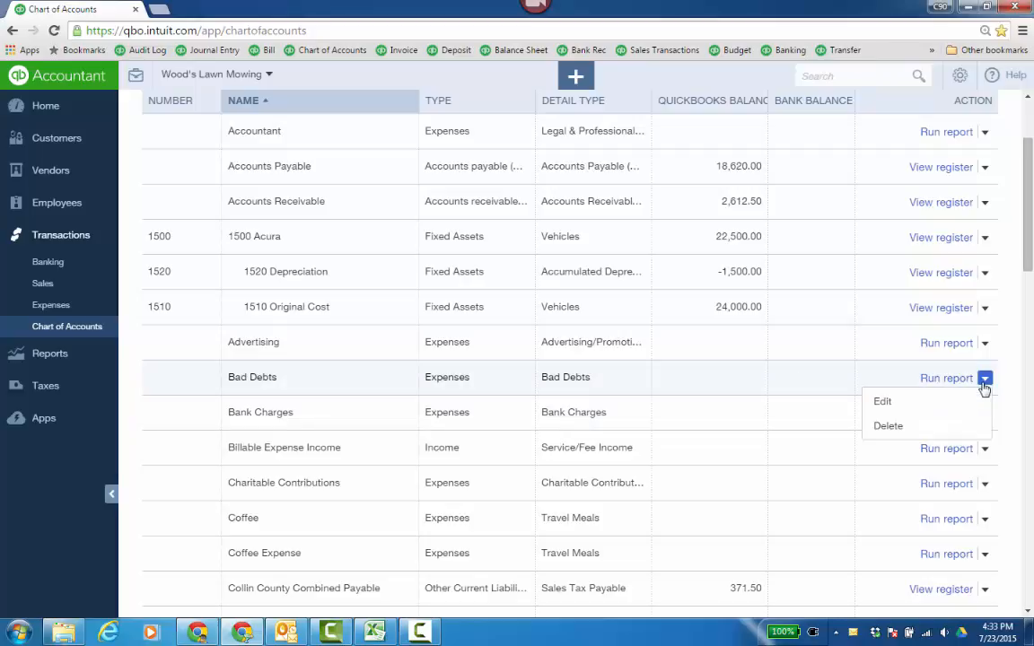
pyautogui.click(888, 427)
pyautogui.click(608, 382)
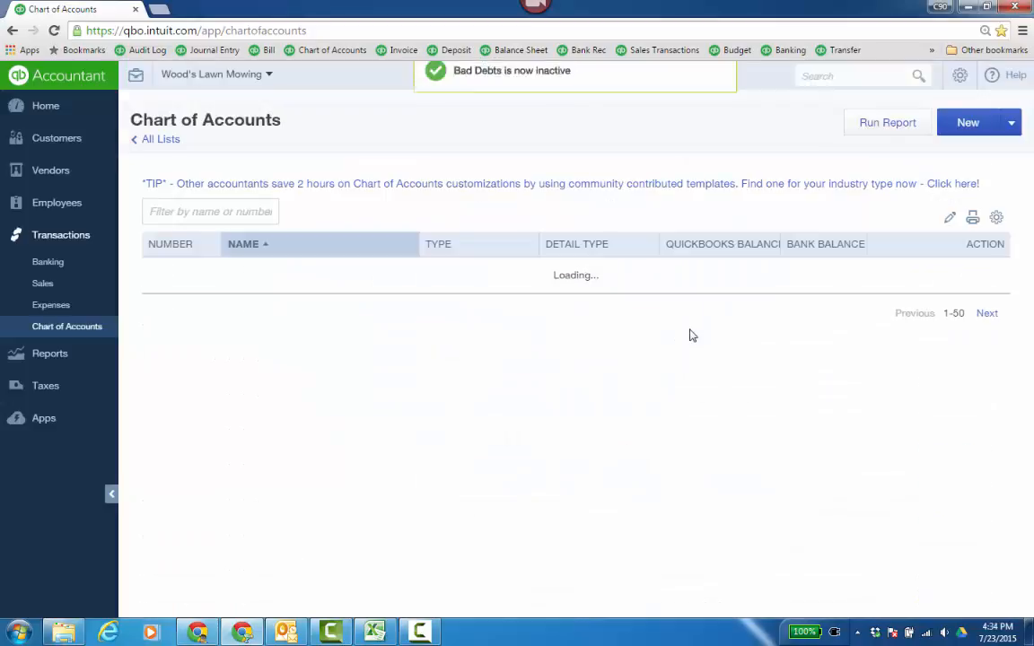
# Step: Set the chart of accounts list to include inactive accounts
pyautogui.click(985, 220)
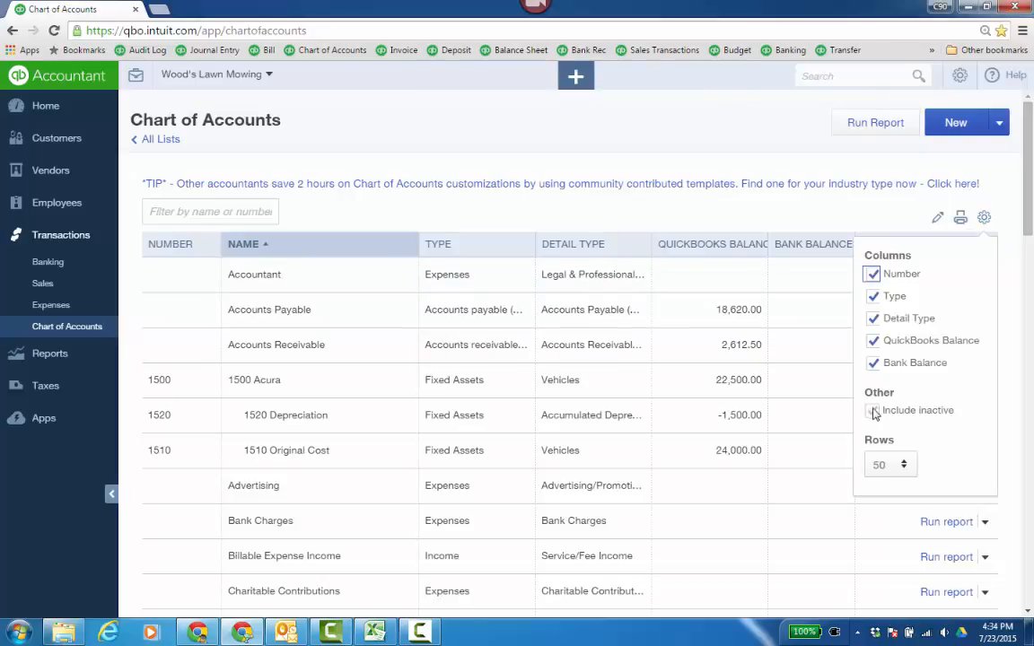
pyautogui.click(871, 410)
pyautogui.click(984, 217)
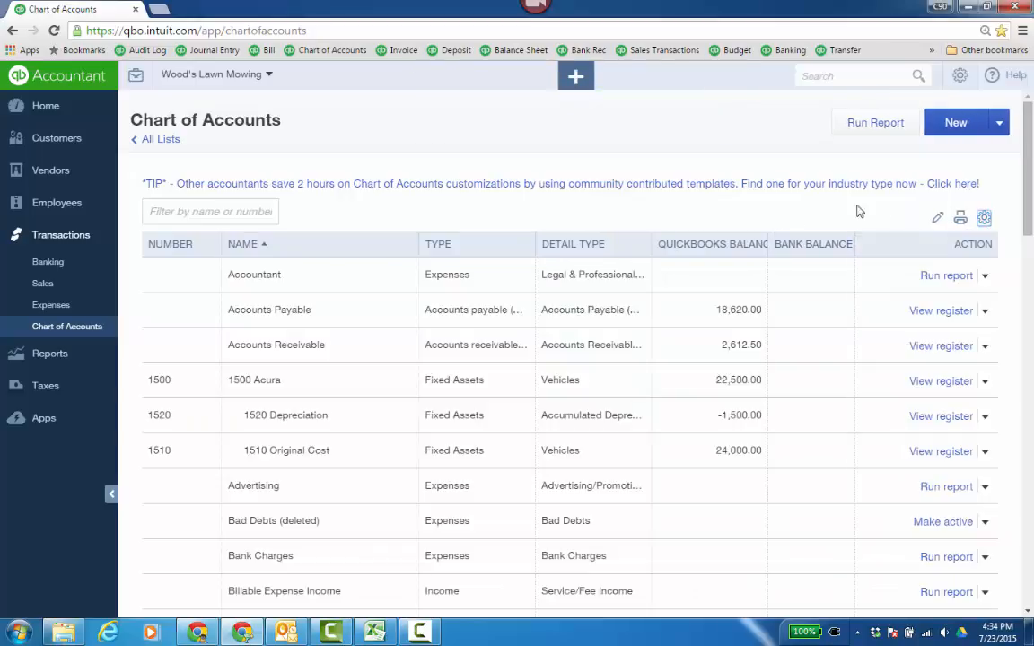
# Step: Look over the deleted accounts in the list and make Bad Debts active again
pyautogui.scroll(-1, 593, 436)
pyautogui.scroll(-5, 587, 440)
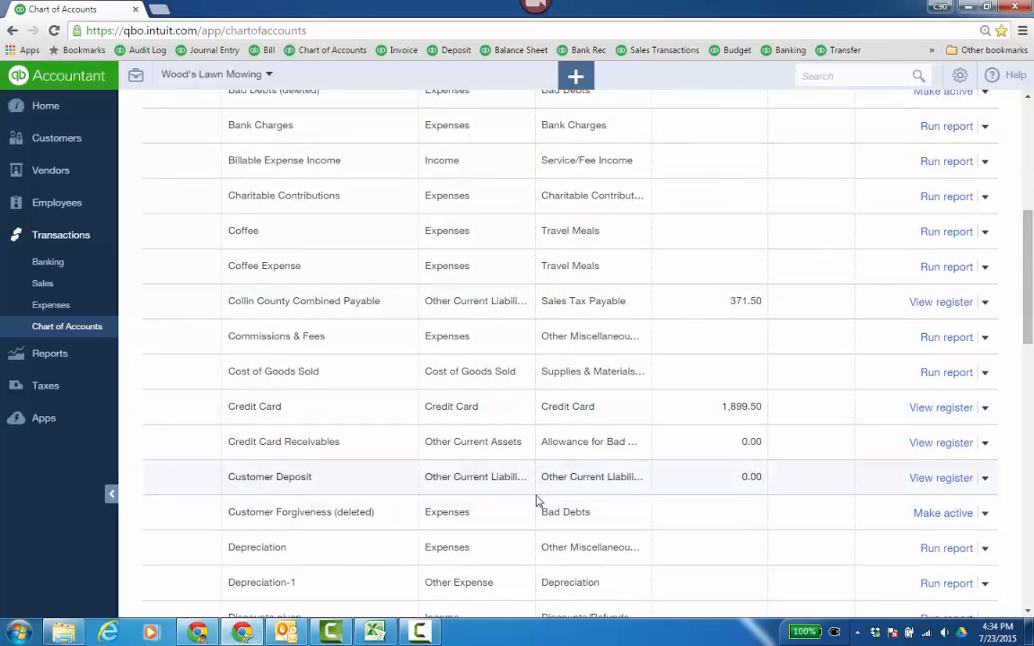
pyautogui.scroll(-1, 538, 499)
pyautogui.scroll(2, 538, 489)
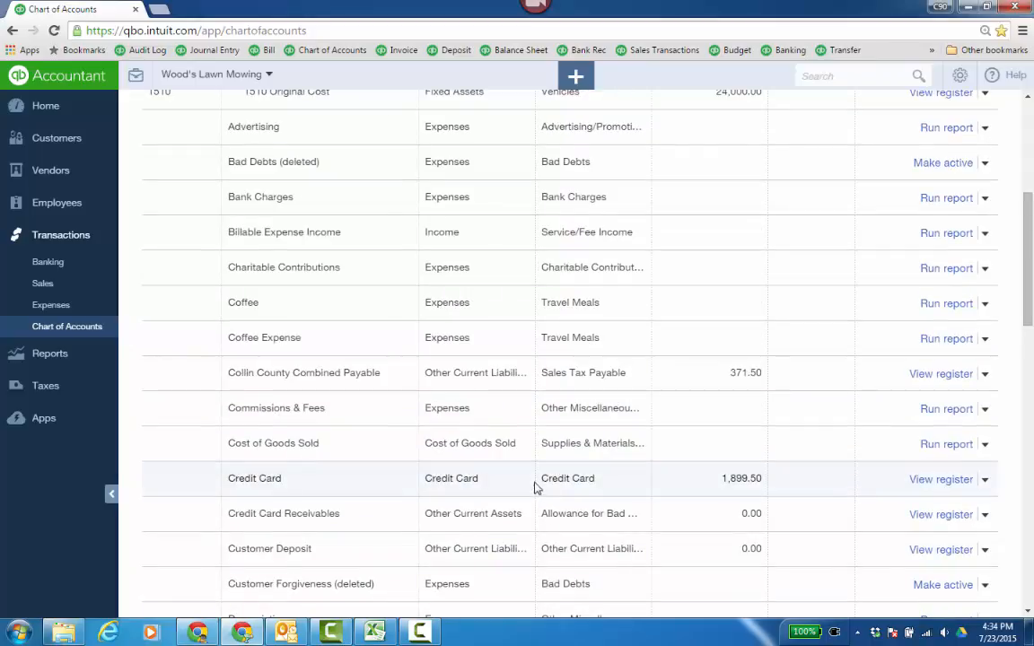
pyautogui.click(924, 164)
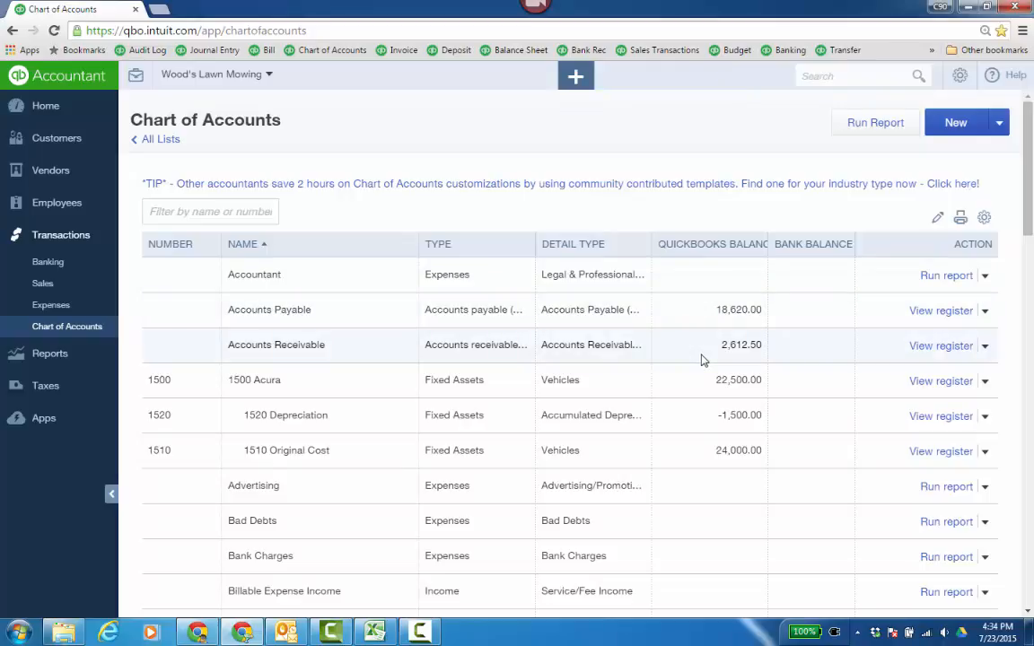
# Step: Sort the accounts by type and open the register of Wood's Business Checking
pyautogui.scroll(-1, 702, 447)
pyautogui.scroll(-2, 703, 451)
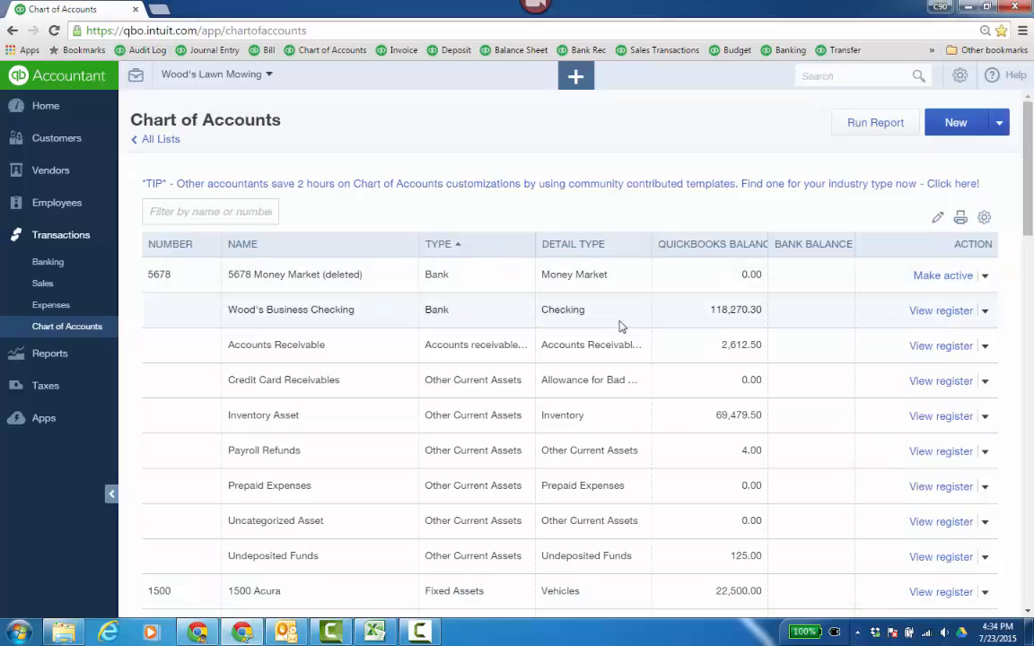
pyautogui.click(947, 313)
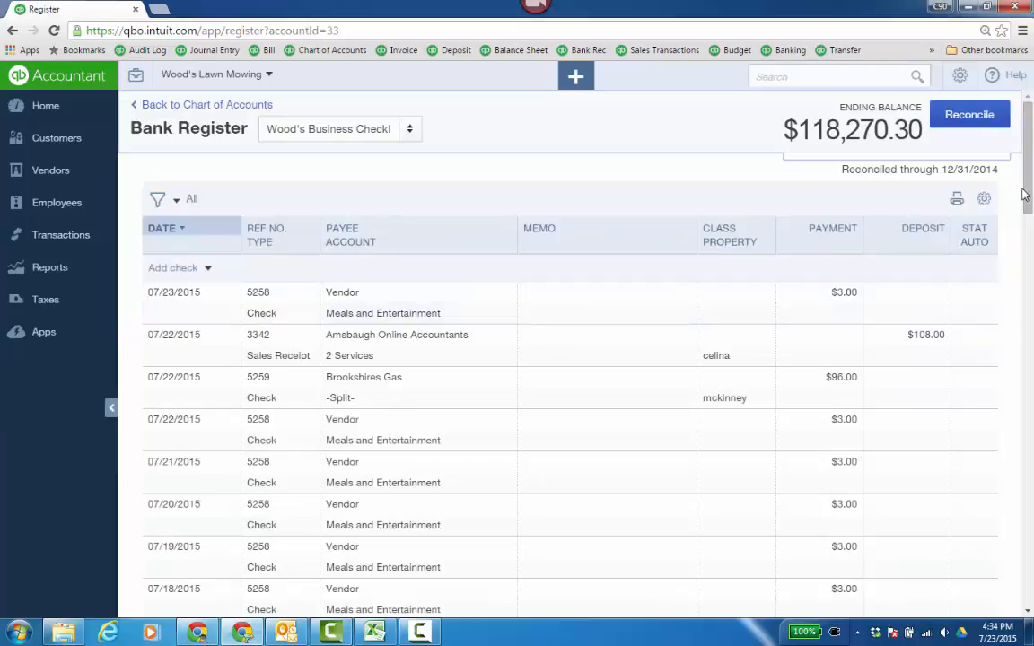
# Step: Turn on the running balance in the bank register's display settings
pyautogui.click(983, 198)
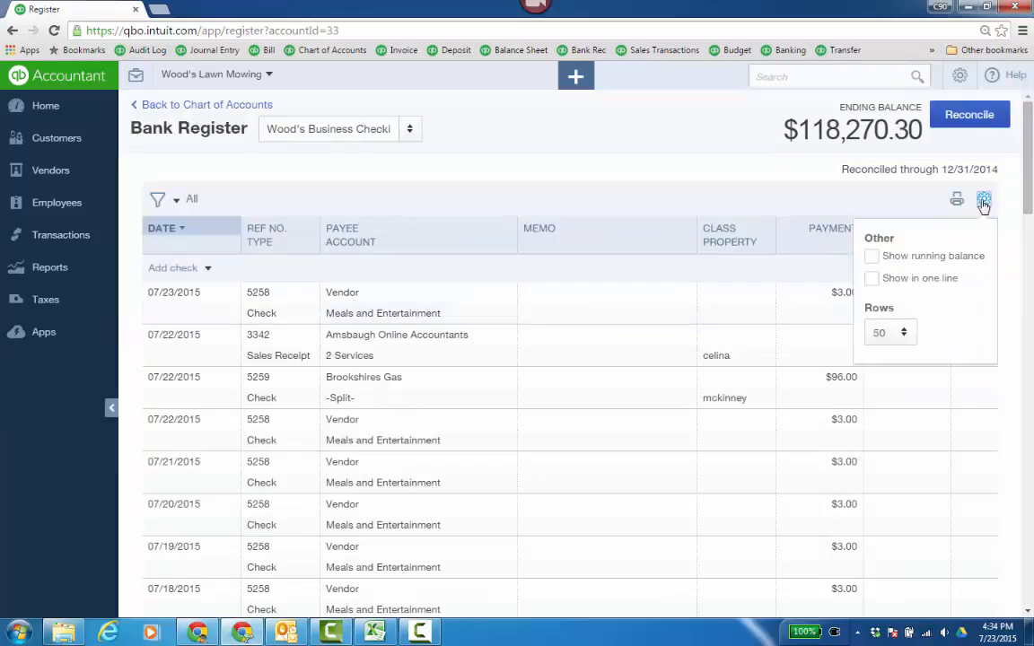
pyautogui.click(873, 257)
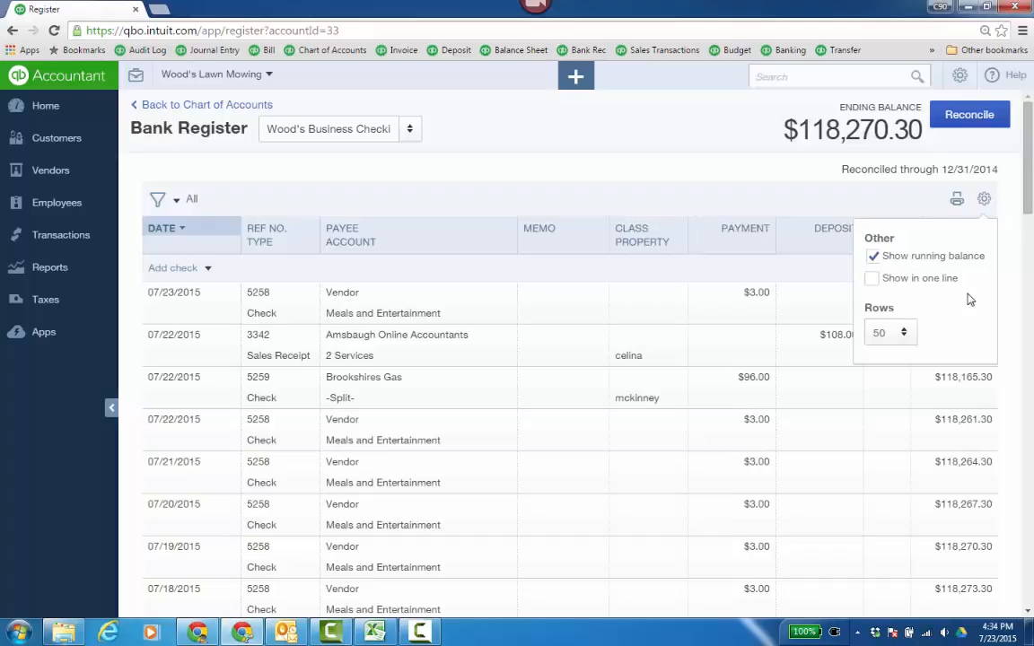
# Step: Try the one-line layout with compact rows in the register, return to the two-line layout and close the display settings
pyautogui.click(872, 278)
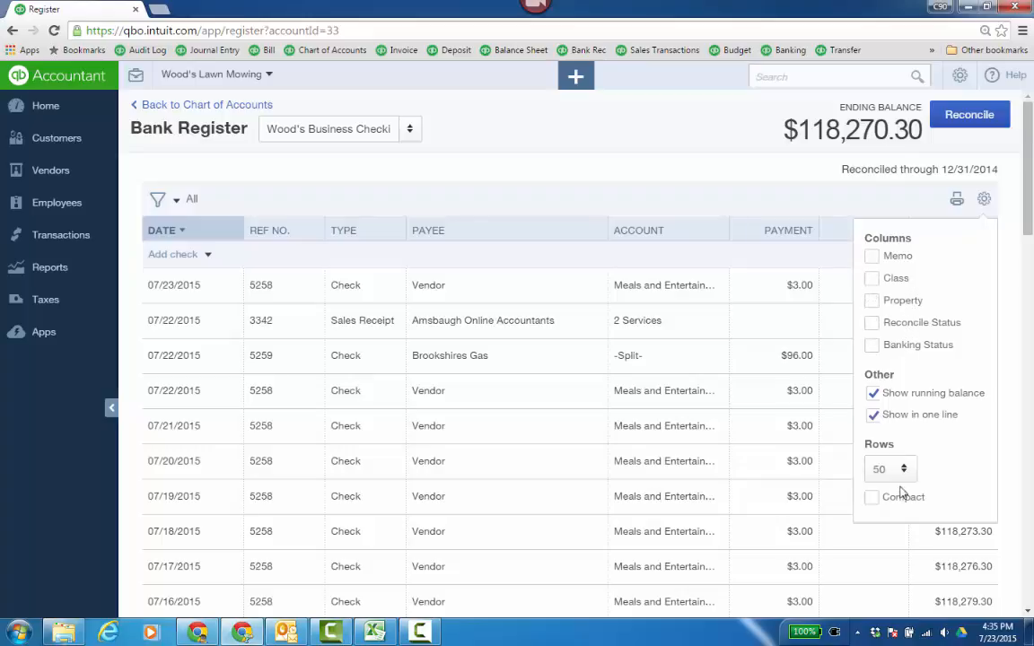
pyautogui.click(871, 497)
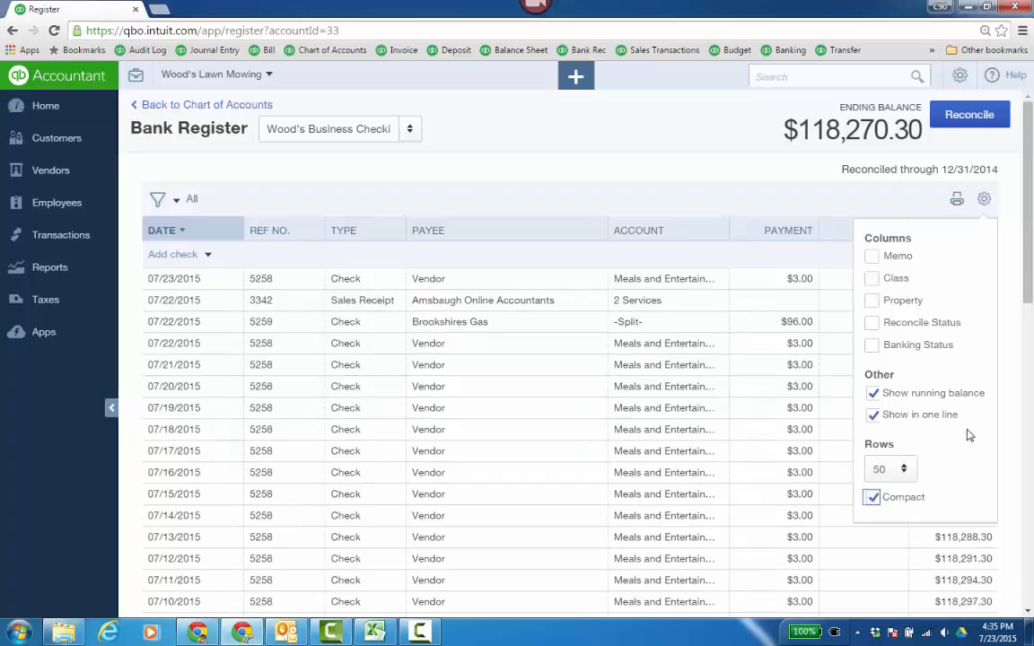
pyautogui.click(874, 416)
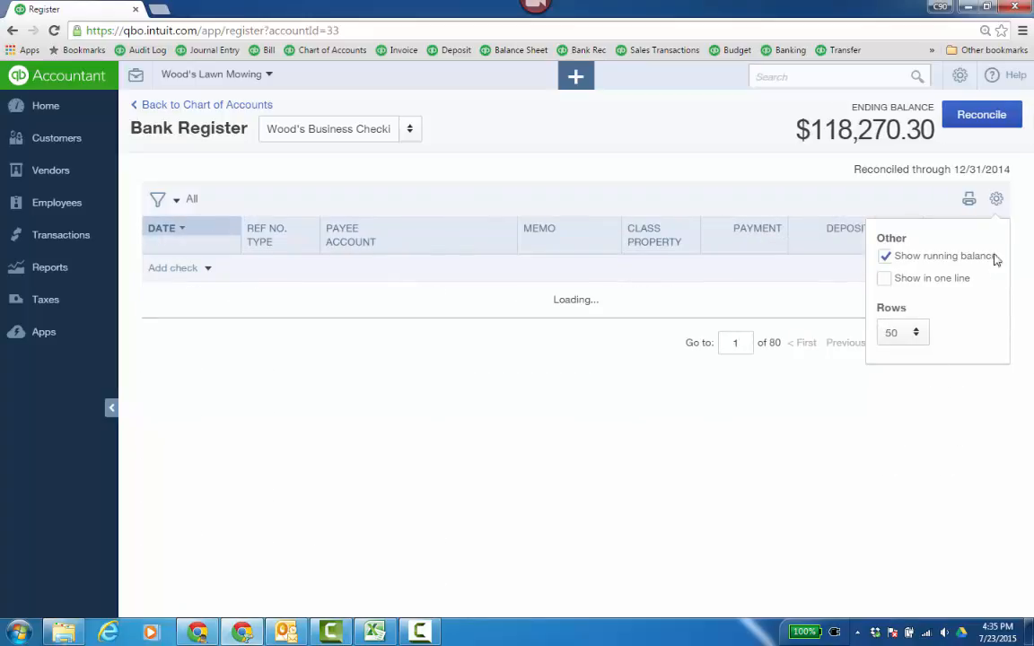
pyautogui.click(996, 199)
# Step: Look through the first page of the bank register's transactions, and view the register's filter options without applying any
pyautogui.scroll(-1, 614, 429)
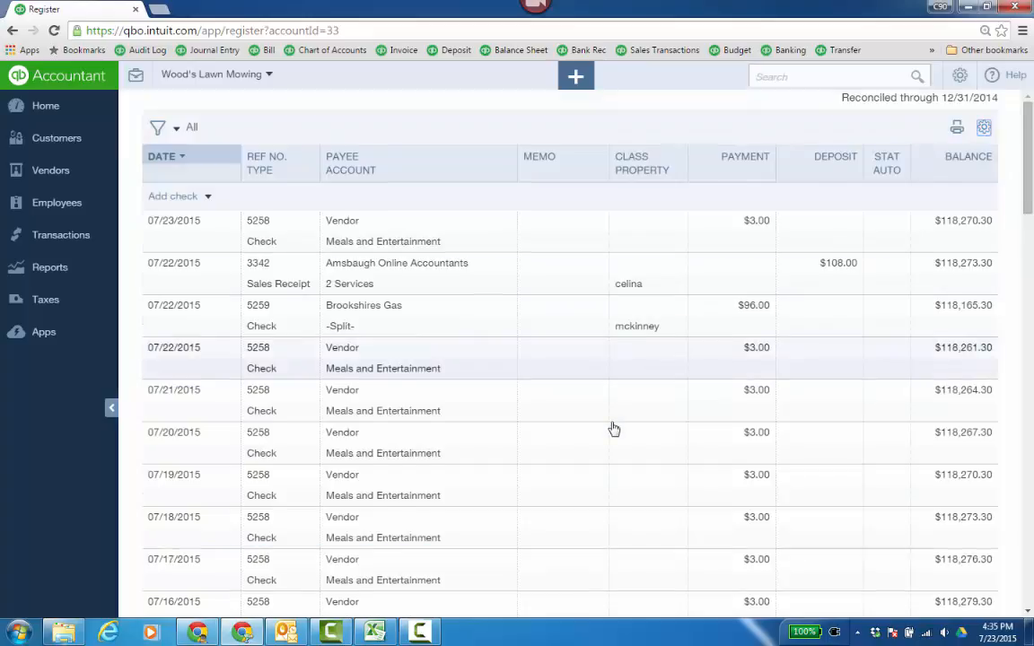
pyautogui.scroll(-6, 614, 429)
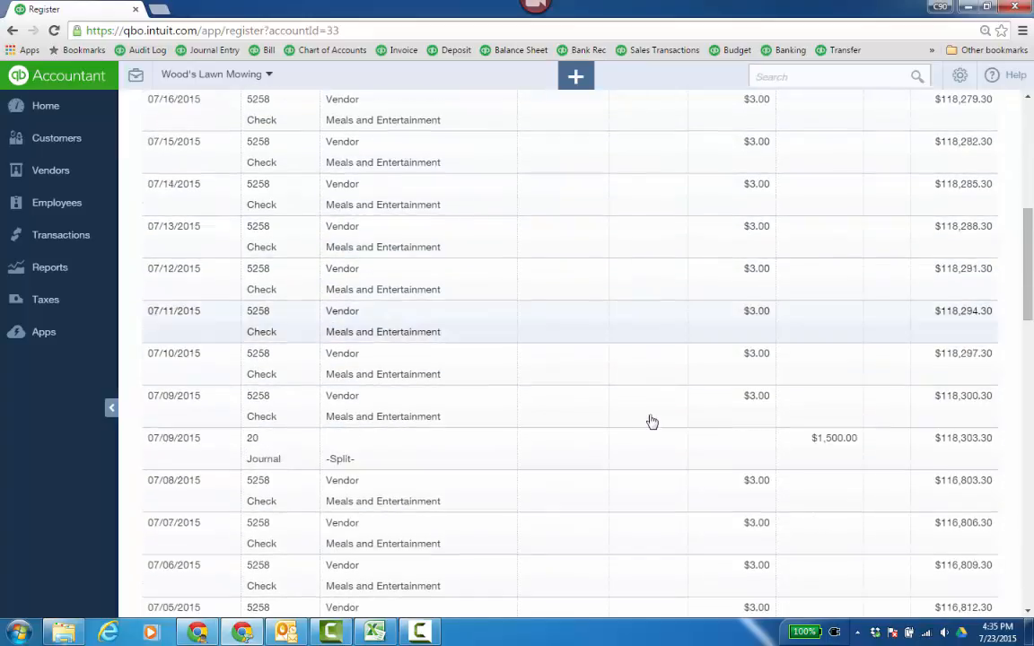
pyautogui.scroll(-3, 496, 455)
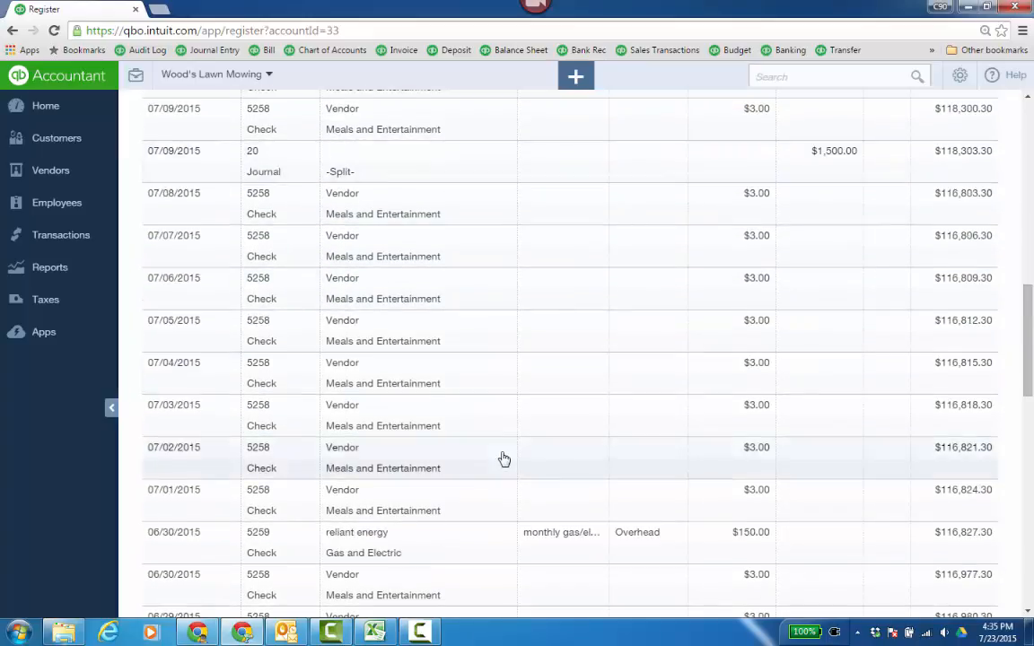
pyautogui.scroll(-10, 507, 462)
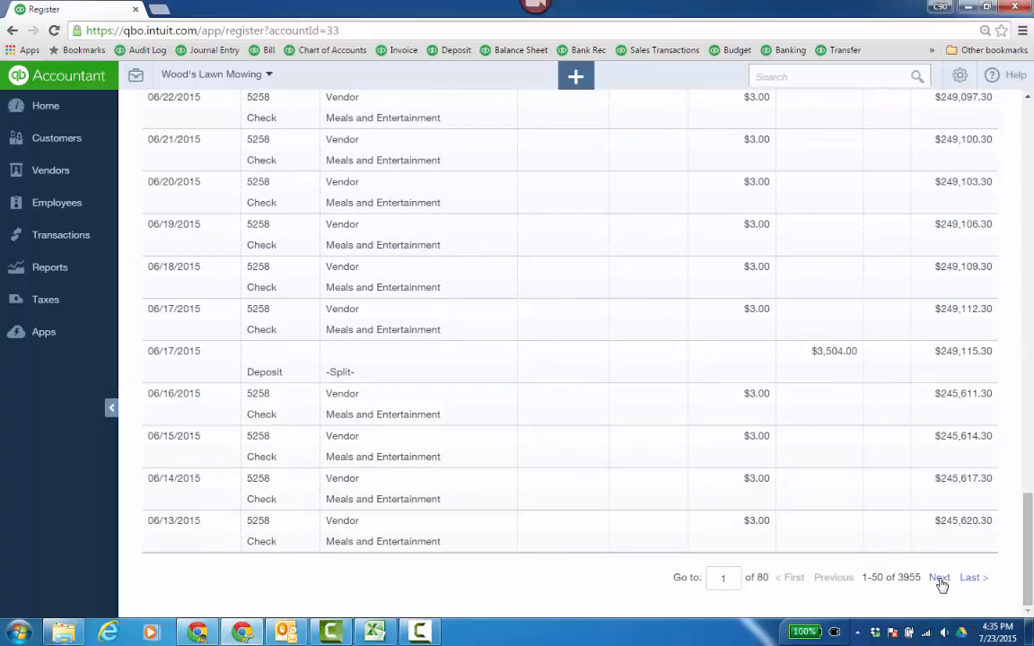
pyautogui.scroll(10, 542, 482)
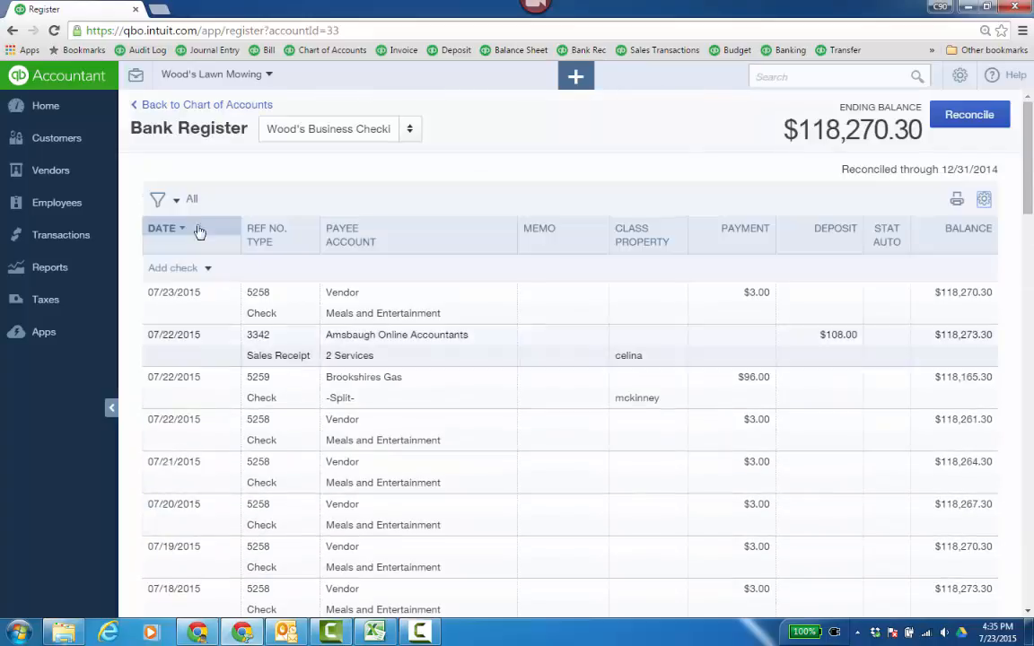
pyautogui.click(174, 200)
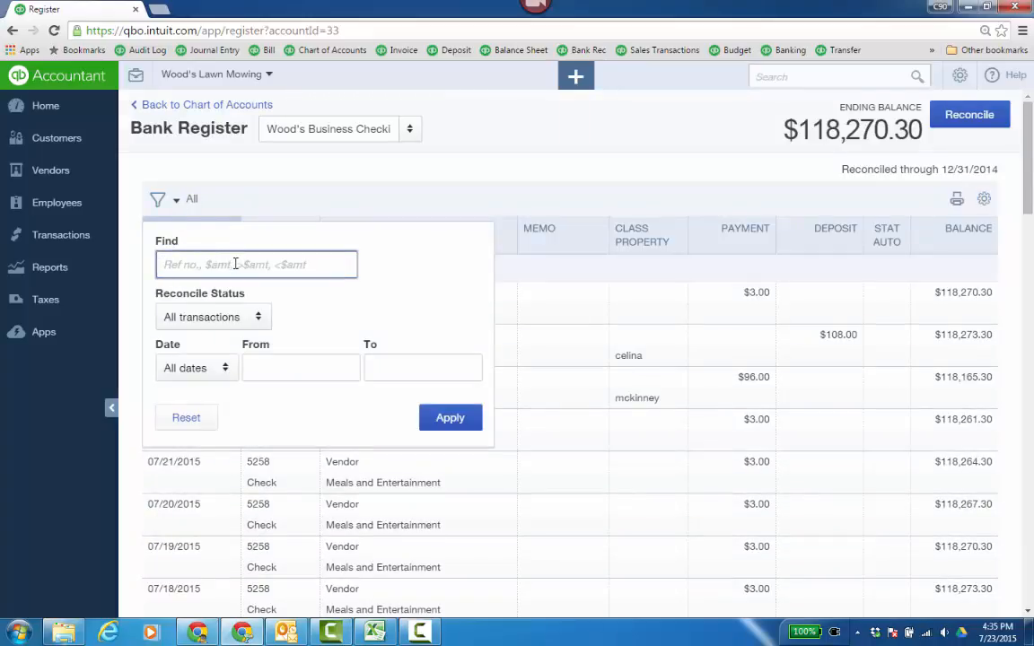
pyautogui.click(541, 178)
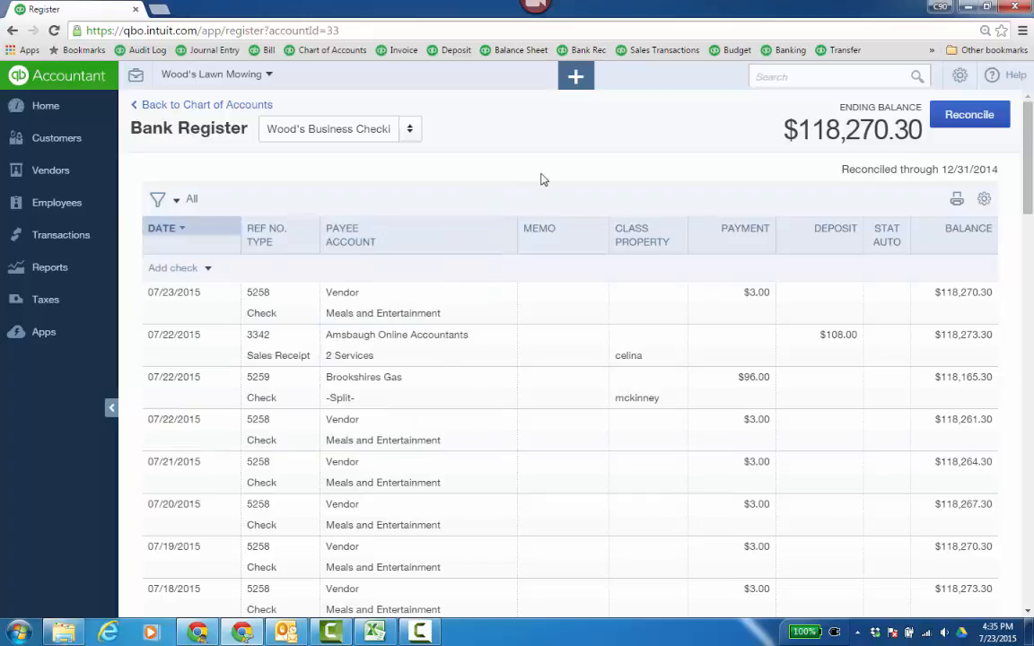
# Step: Return to the chart of accounts, start a new check and choose Promotional as the account on its first line
pyautogui.click(229, 105)
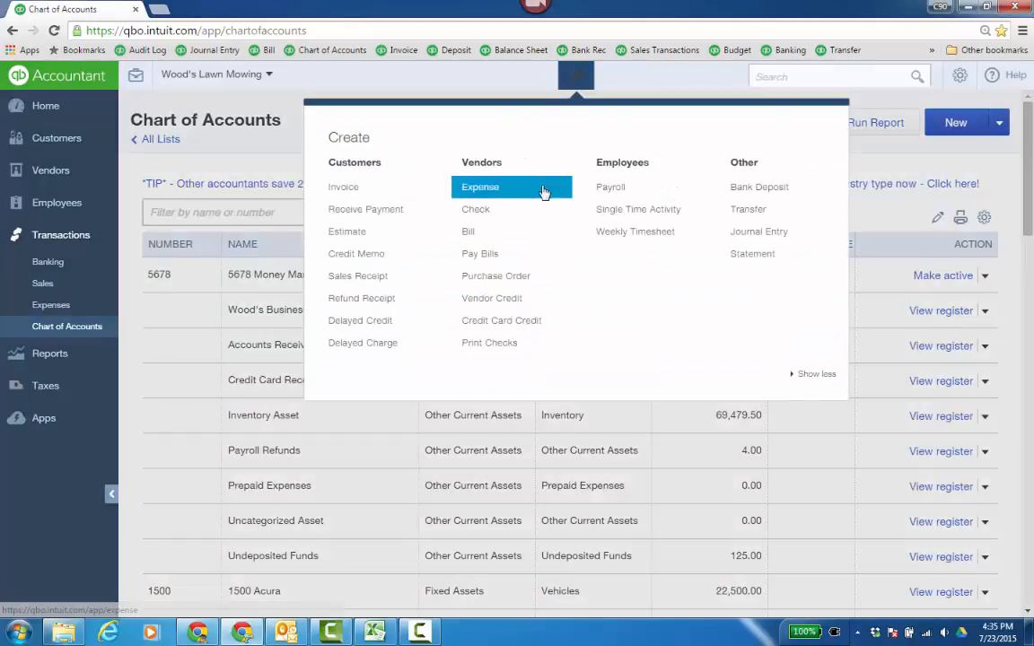
pyautogui.click(526, 211)
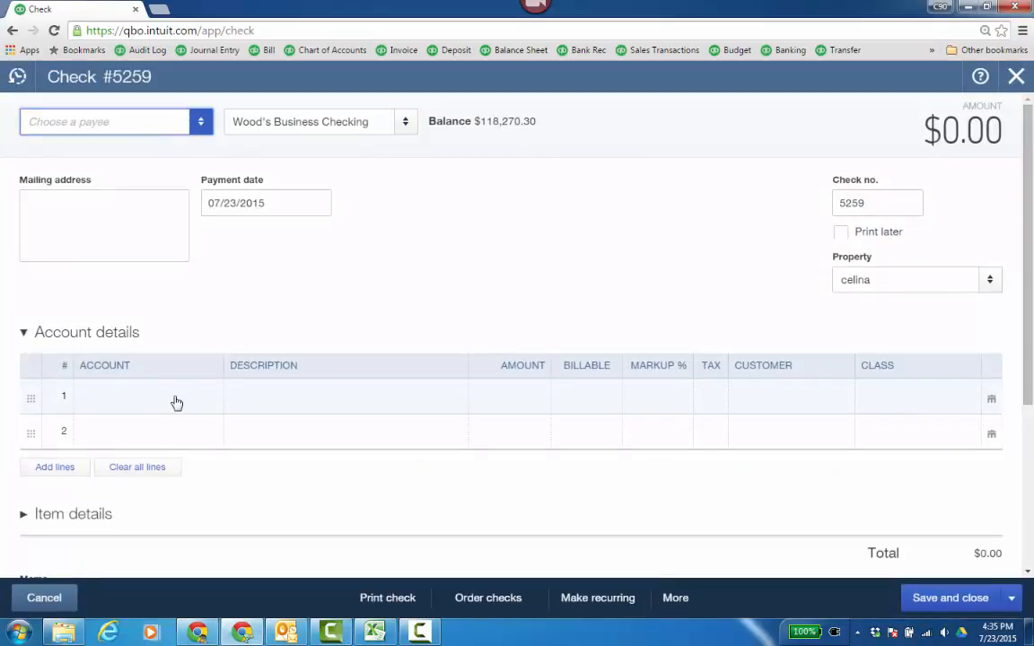
pyautogui.click(177, 403)
pyautogui.click(206, 408)
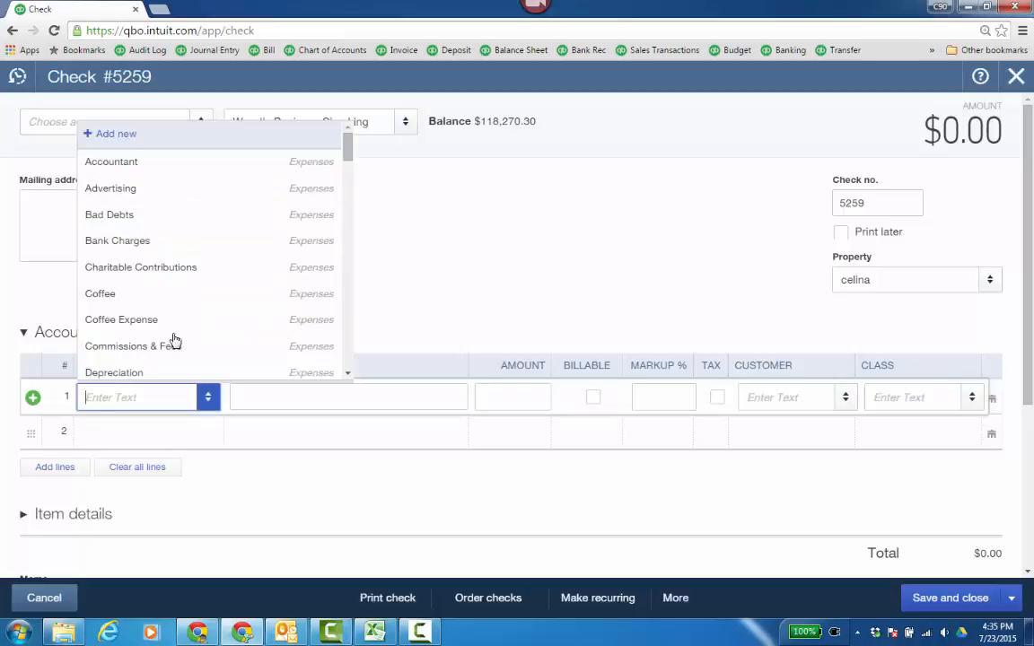
pyautogui.write('pr')
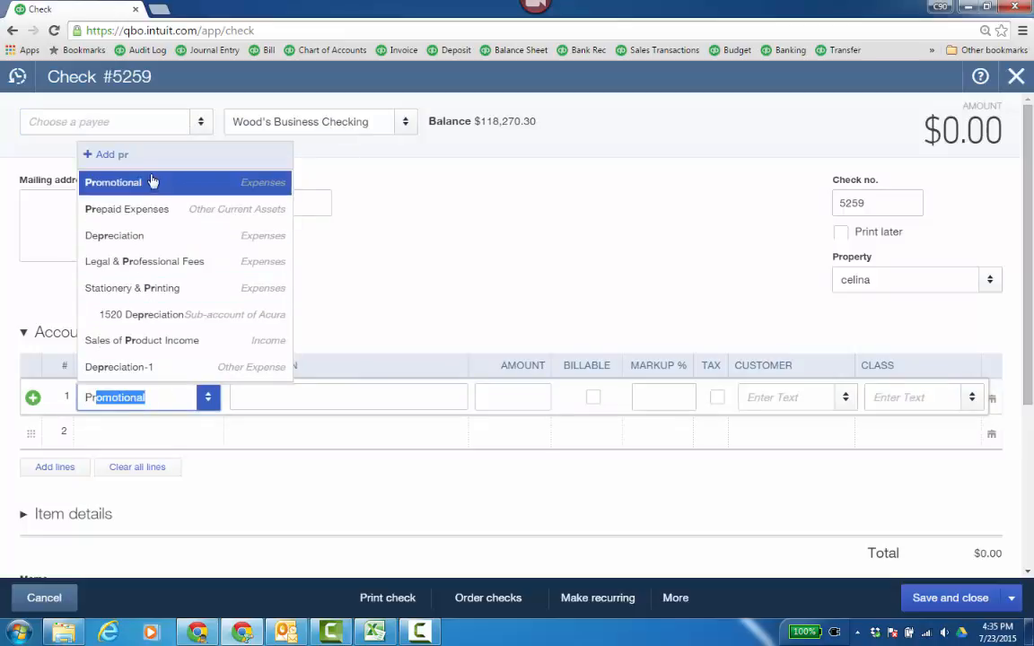
pyautogui.click(380, 292)
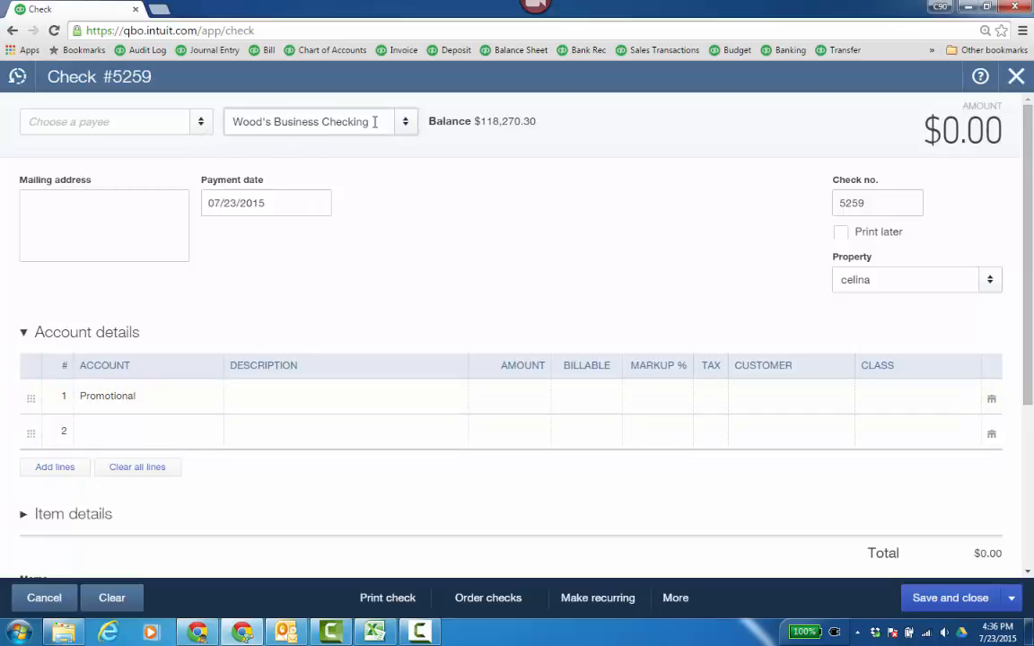
# Step: Highlight the check's bank account, Wood's Business Checking, and leave the check without saving it
pyautogui.moveTo(374, 122); pyautogui.dragTo(228, 122)
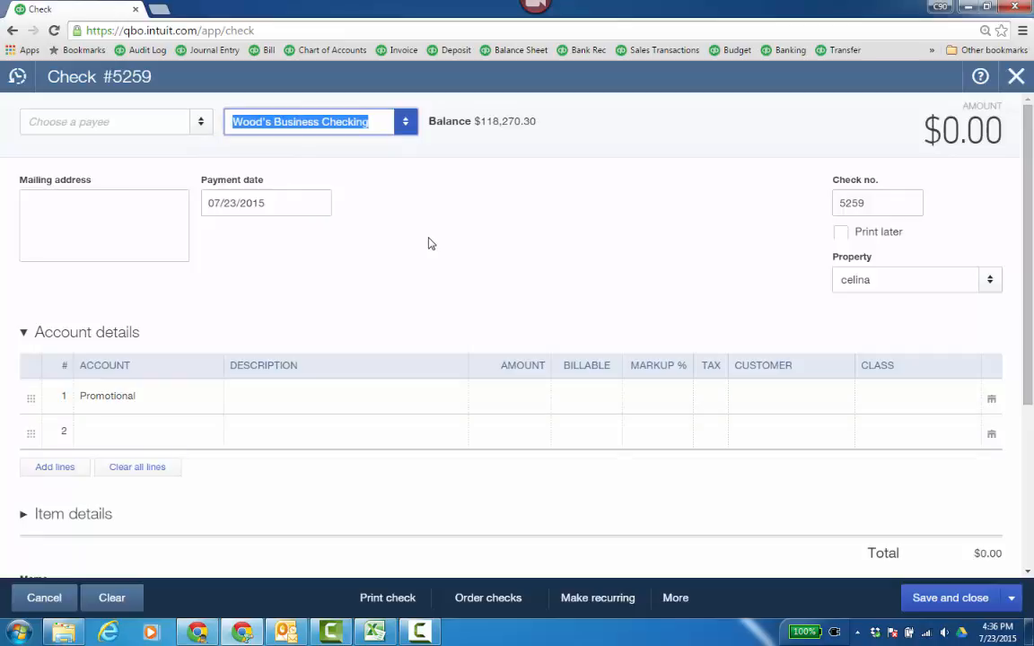
pyautogui.click(49, 597)
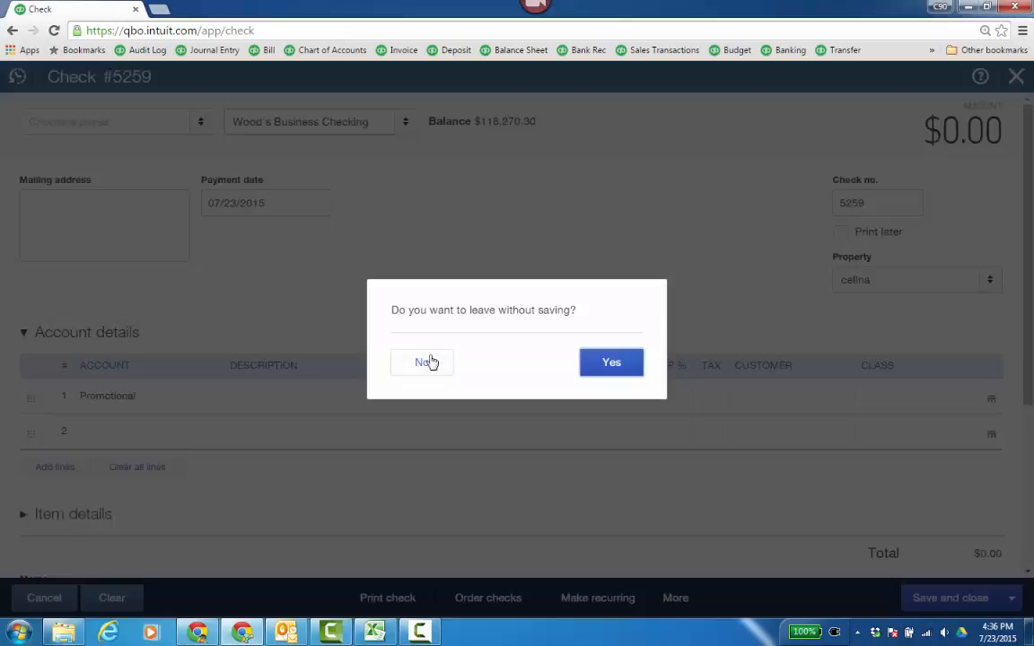
pyautogui.click(611, 362)
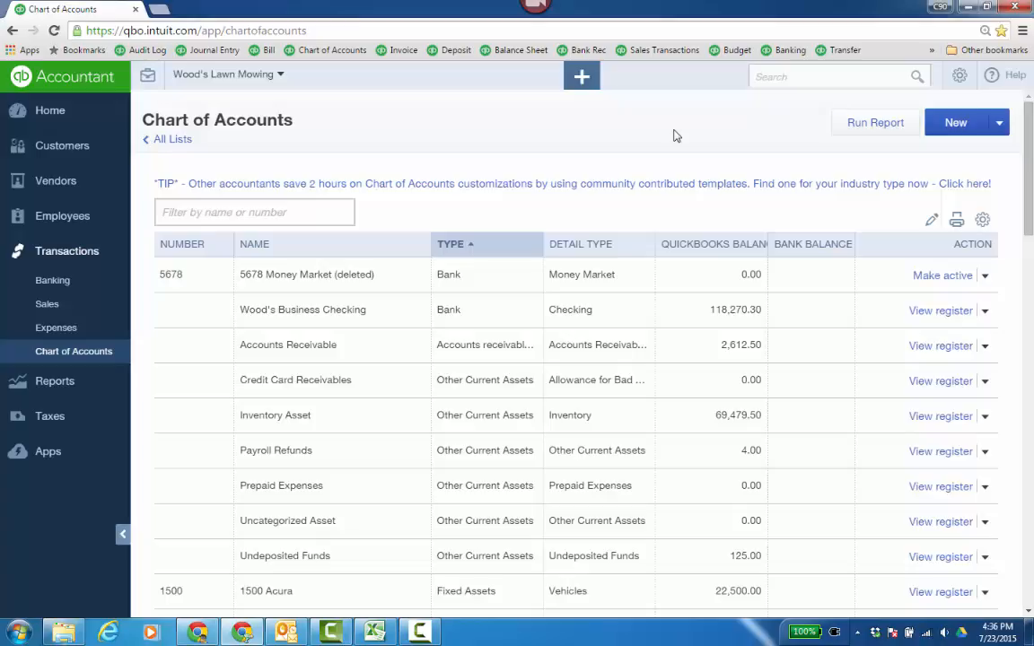
# Step: Run the Account List report and the Transaction Detail by Account report from the accountant reports
pyautogui.click(60, 383)
pyautogui.scroll(-1, 508, 368)
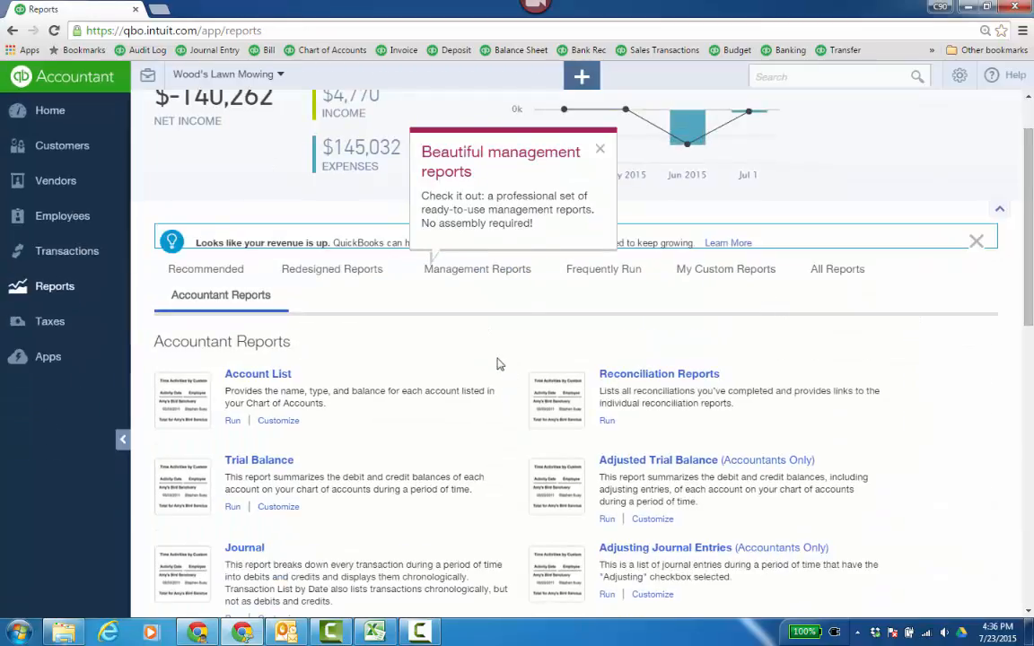
pyautogui.click(281, 380)
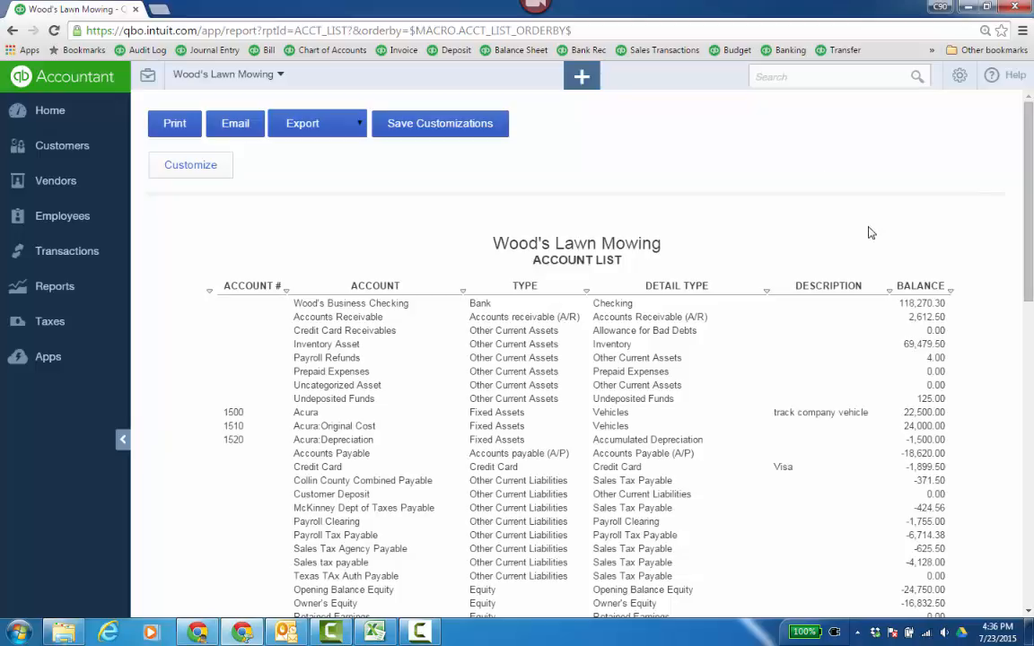
pyautogui.scroll(-3, 862, 269)
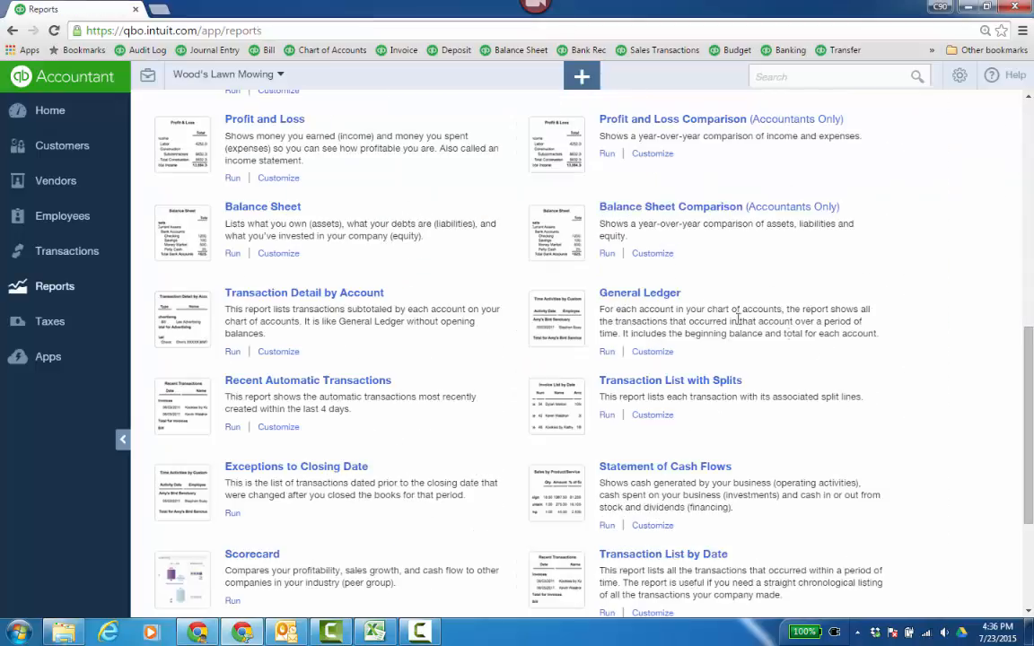
pyautogui.click(358, 297)
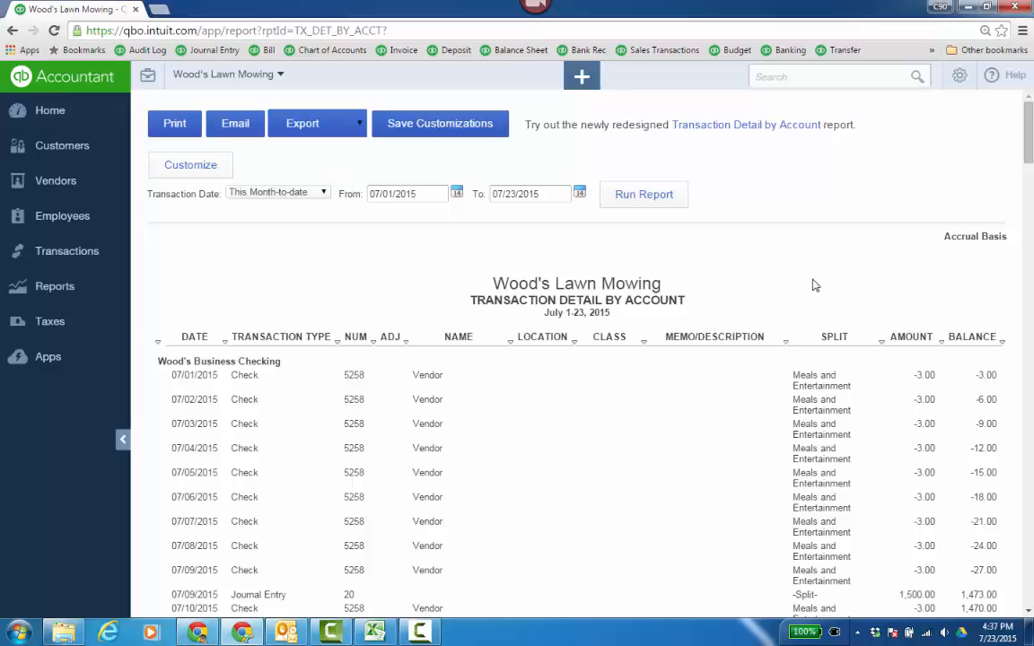
# Step: Start a Chart of Accounts import, download the sample file and open it in Excel
pyautogui.click(960, 76)
pyautogui.click(782, 188)
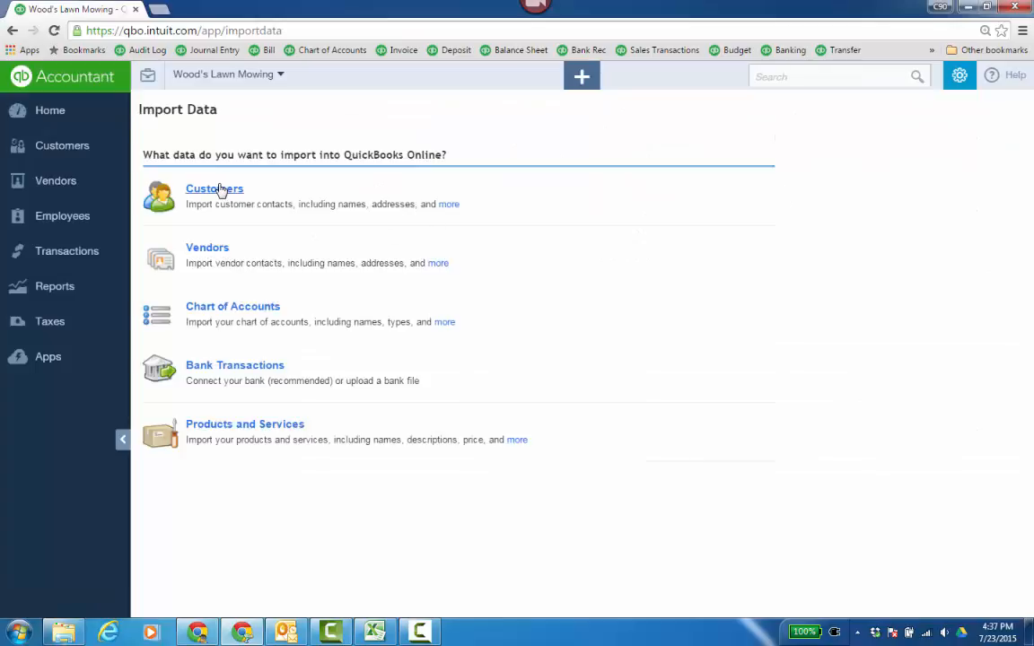
pyautogui.click(256, 311)
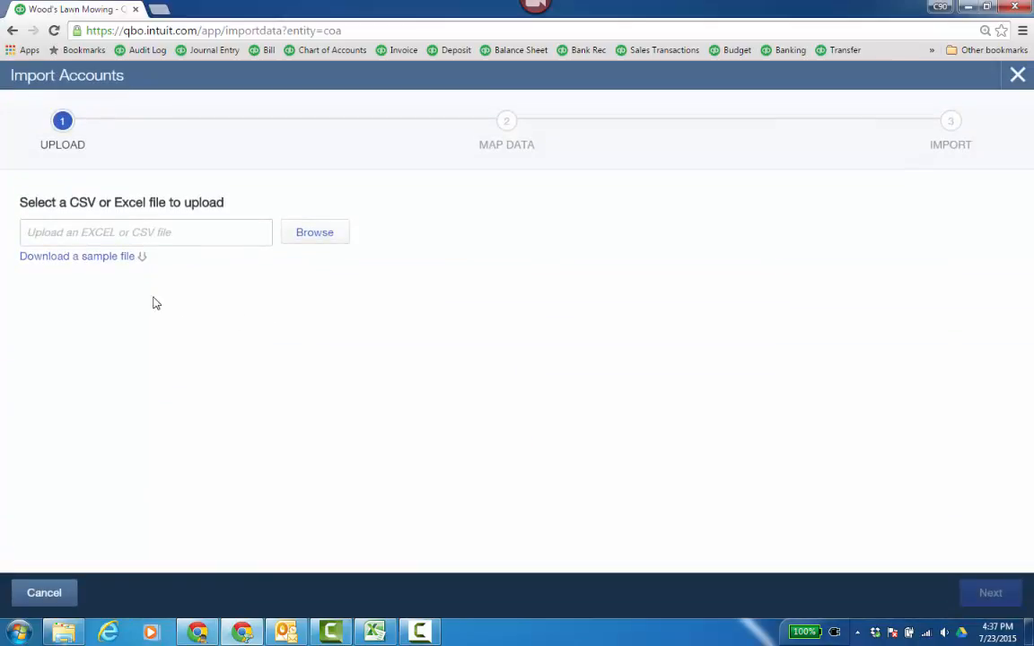
pyautogui.click(101, 260)
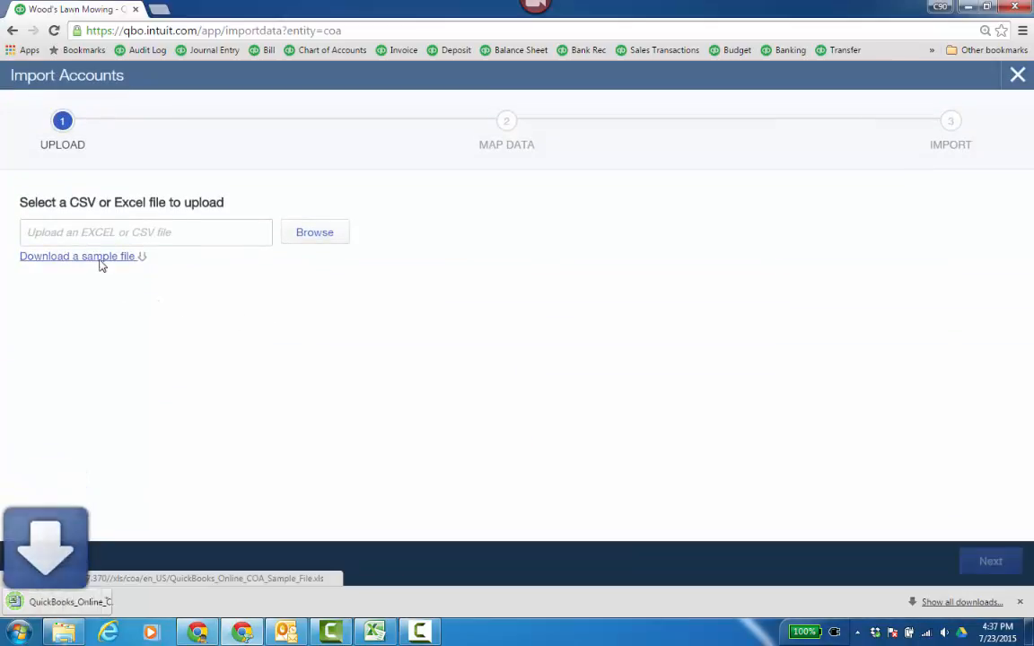
pyautogui.click(96, 608)
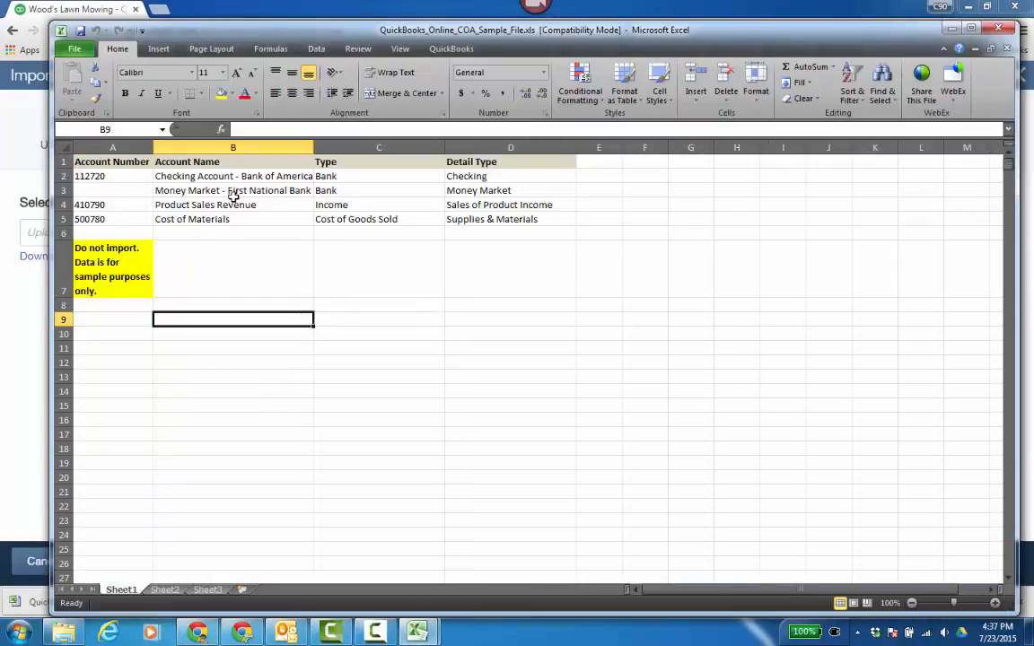
# Step: Delete the "Do not import" note from cell A7 of the sample workbook and return to the import page
pyautogui.click(118, 280)
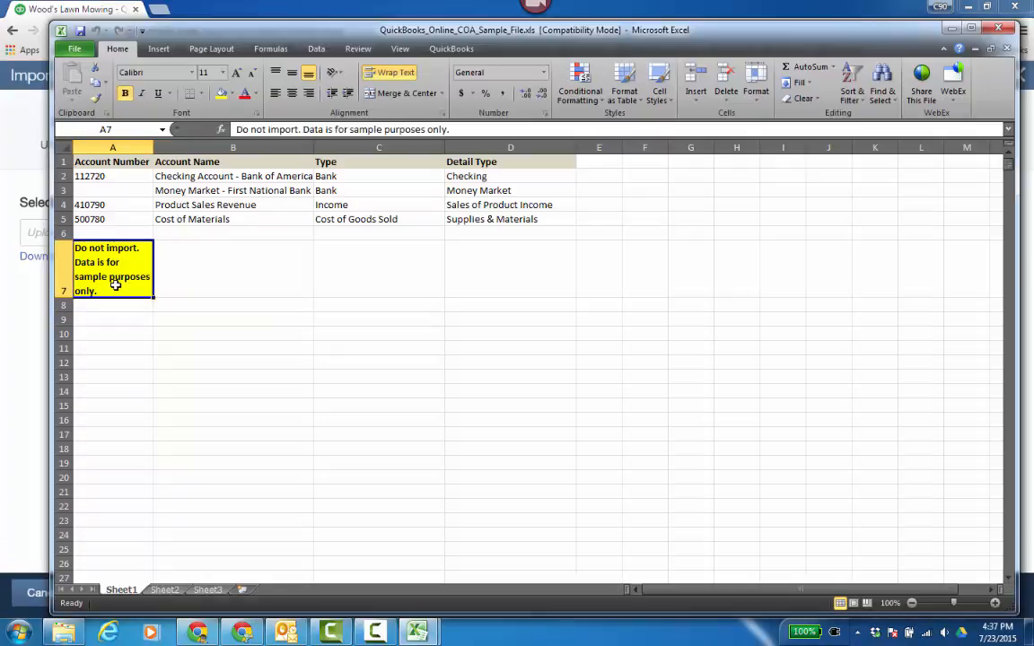
pyautogui.press('Delete')
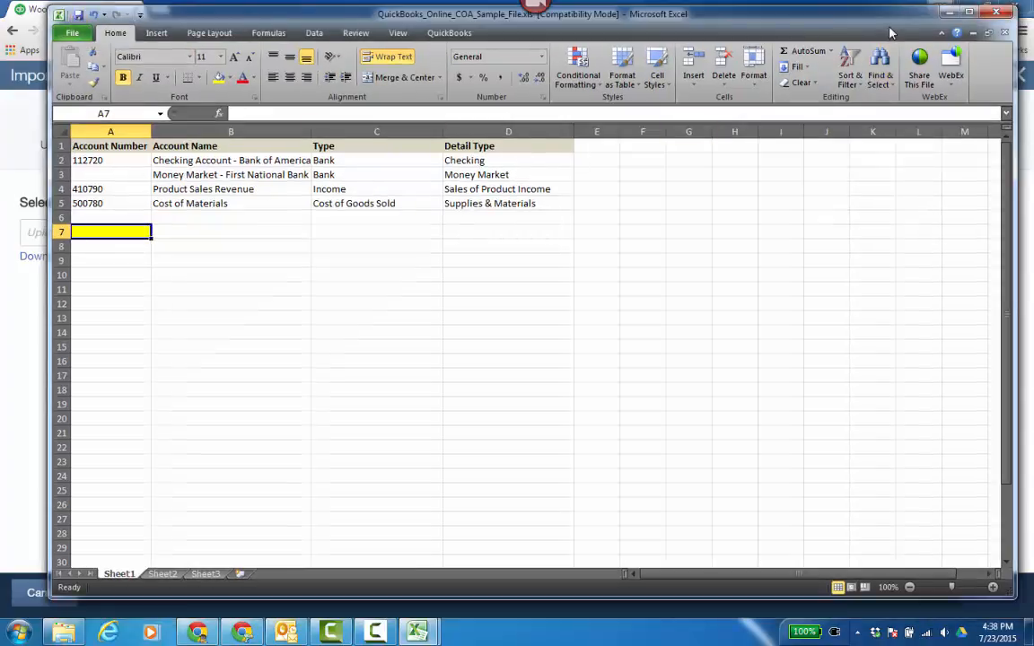
pyautogui.moveTo(889, 27)
pyautogui.mouseDown()
pyautogui.moveTo(879, 38)
pyautogui.moveTo(879, 25)
pyautogui.mouseUp()
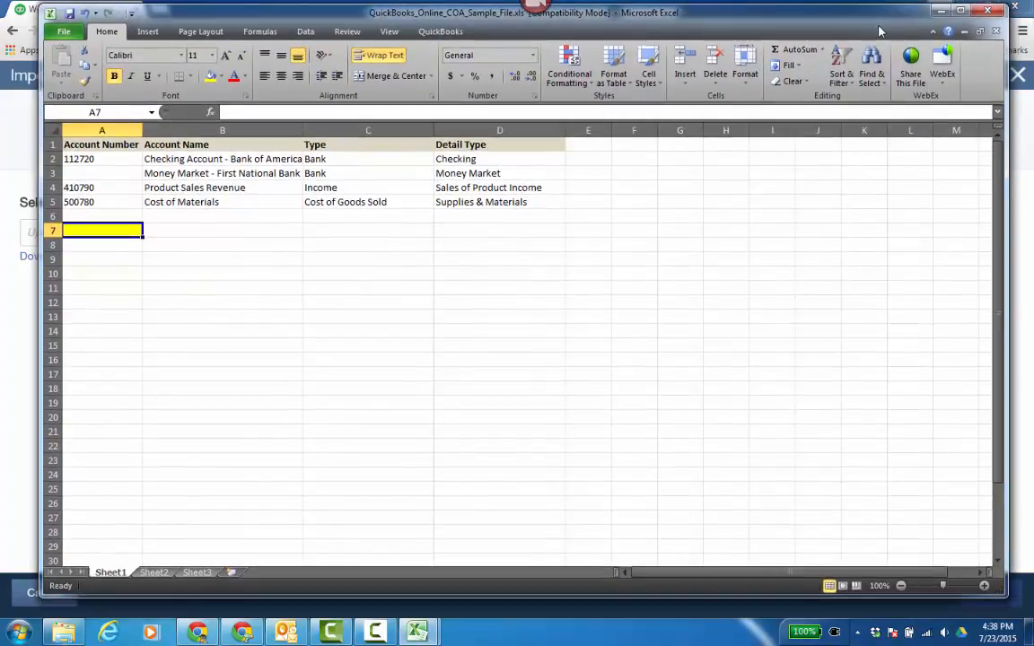
pyautogui.click(992, 14)
pyautogui.click(940, 11)
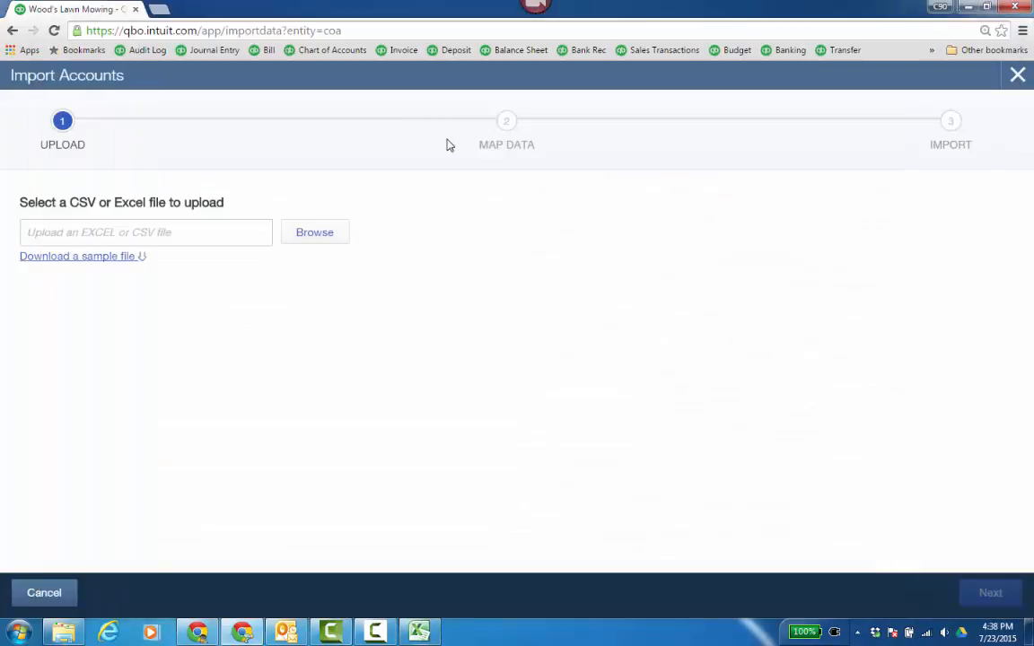
# Step: Choose QuickBooks_Online_COA_Sample_File.xls from the Desktop as the import file and continue to field mapping
pyautogui.click(320, 235)
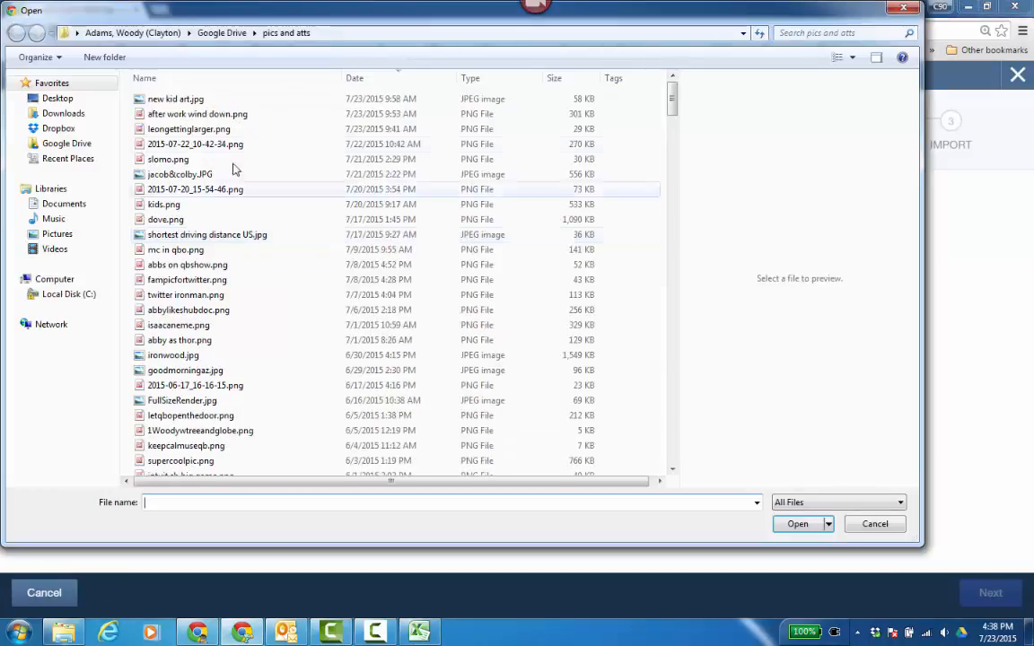
pyautogui.click(70, 99)
pyautogui.click(528, 215)
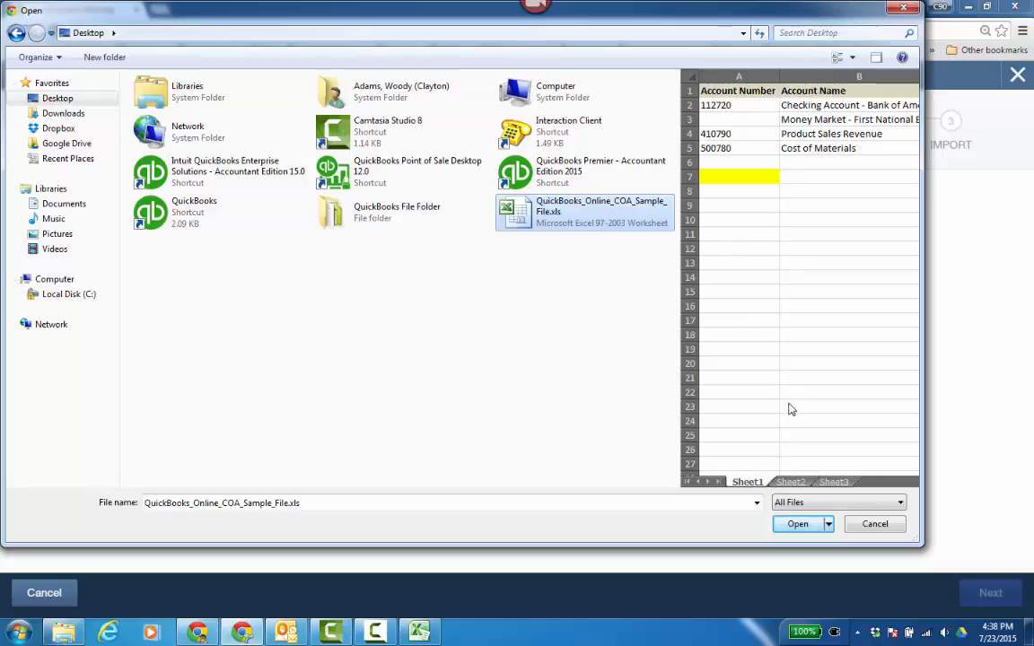
pyautogui.click(796, 523)
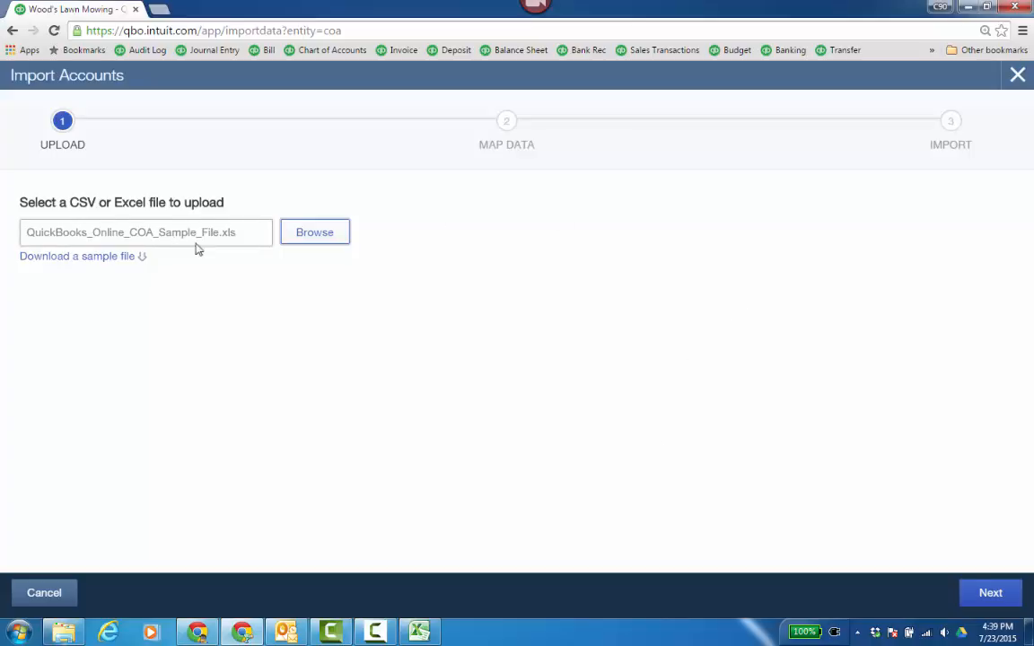
pyautogui.click(991, 598)
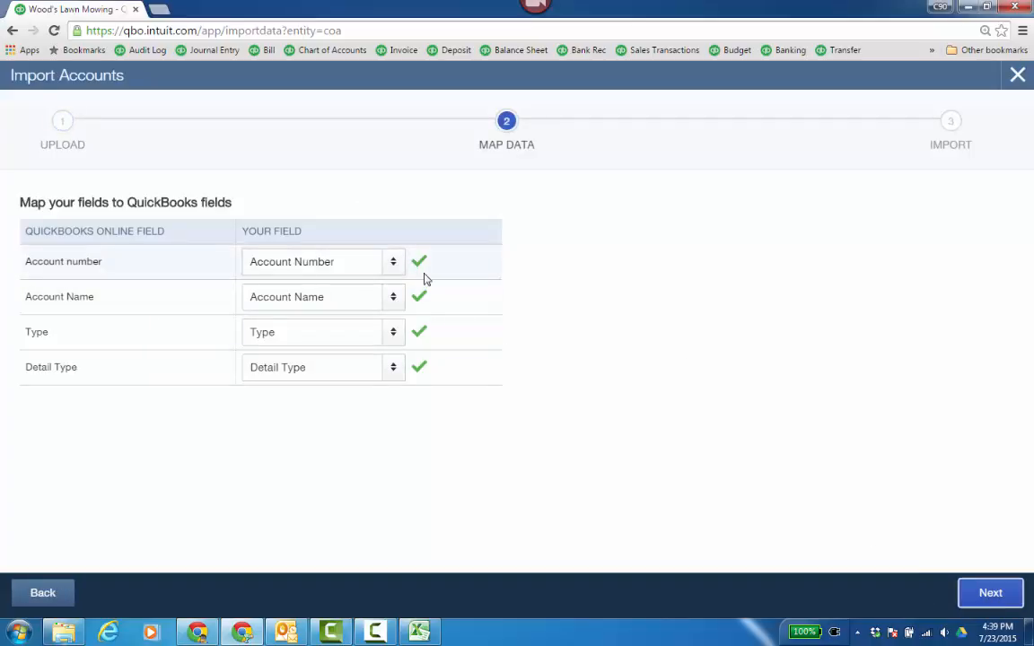
# Step: Review the mapping choices for the Account number field, keep Account Number and continue to the import review
pyautogui.click(393, 271)
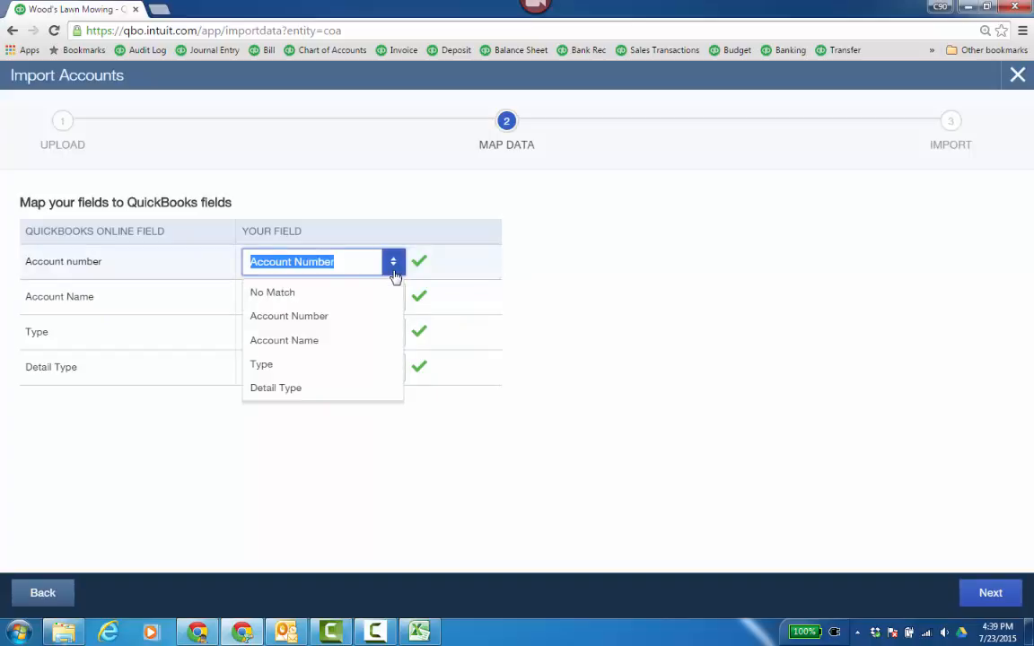
pyautogui.click(395, 277)
pyautogui.click(718, 277)
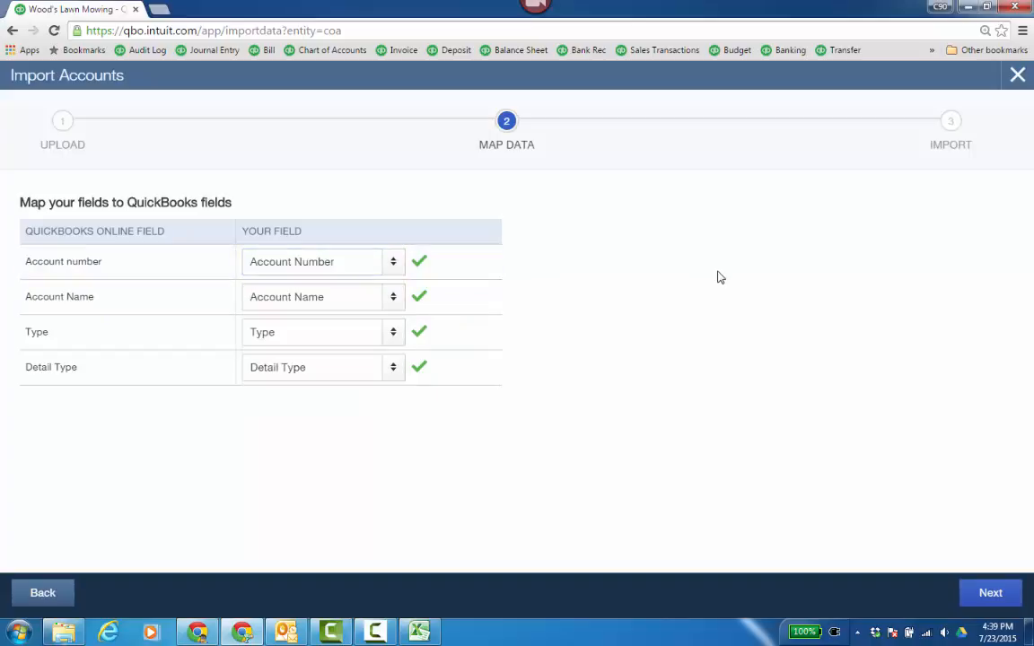
pyautogui.click(994, 596)
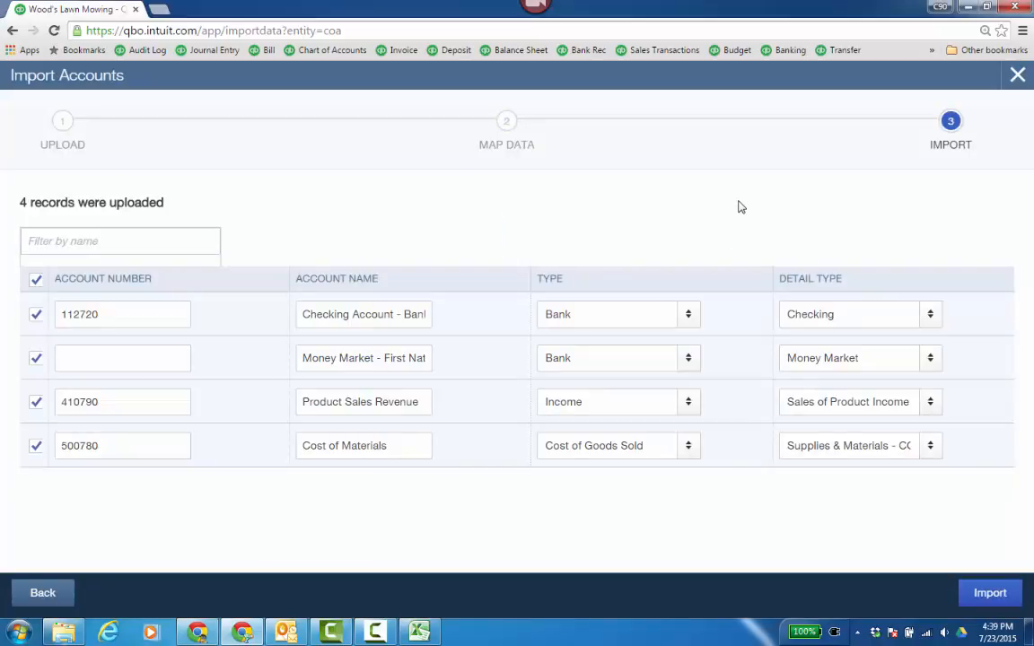
# Step: Fill in the missing account number for the Money Market record and import all listed accounts
pyautogui.click(982, 594)
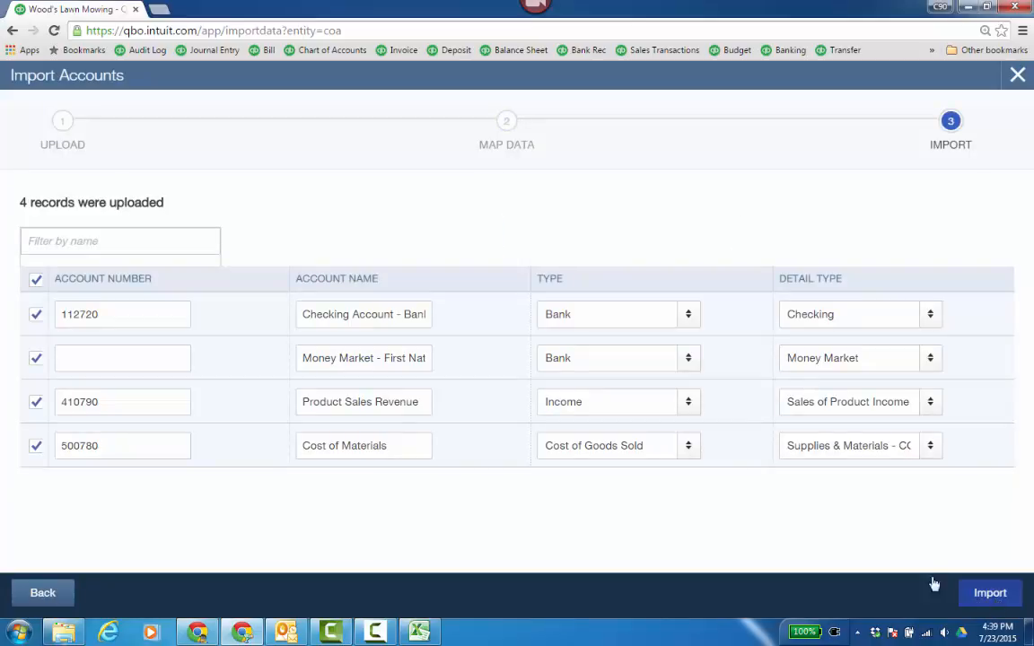
pyautogui.click(148, 359)
pyautogui.write('11378')
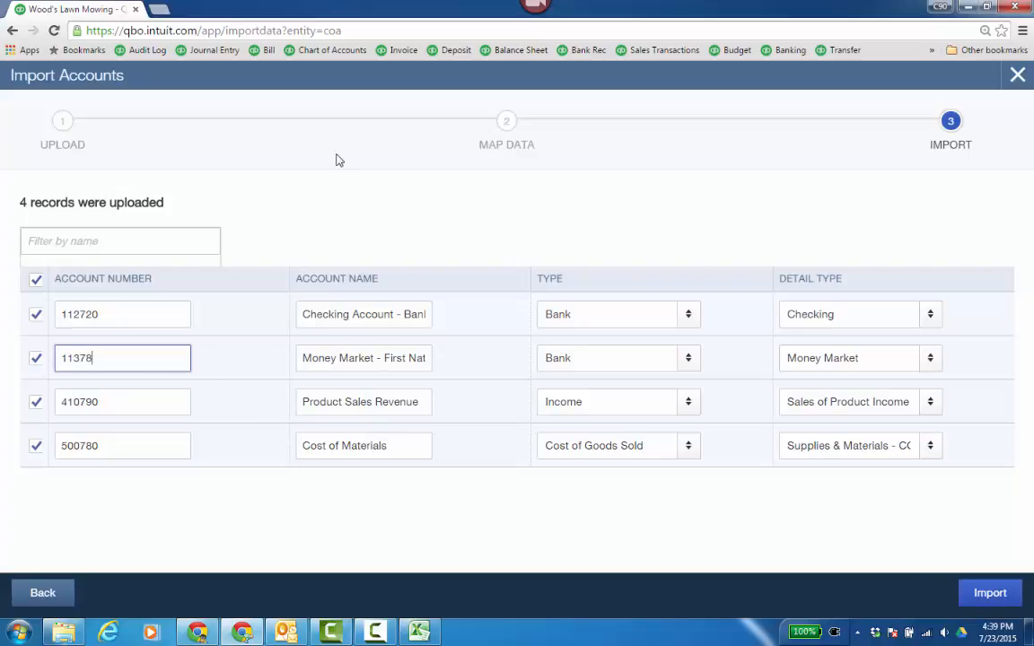
pyautogui.write('9')
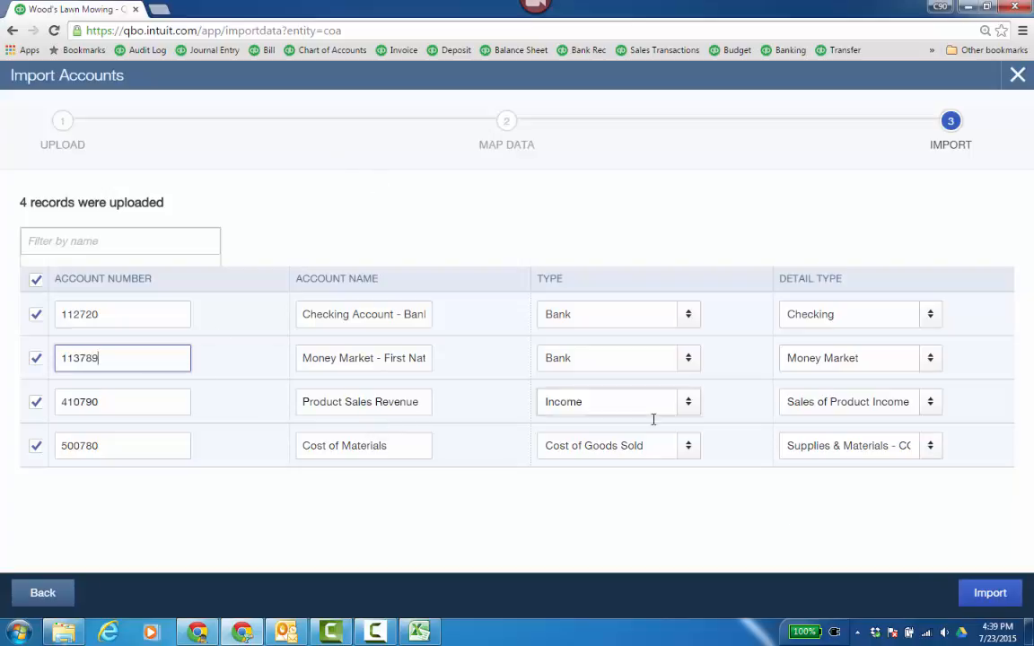
pyautogui.click(996, 596)
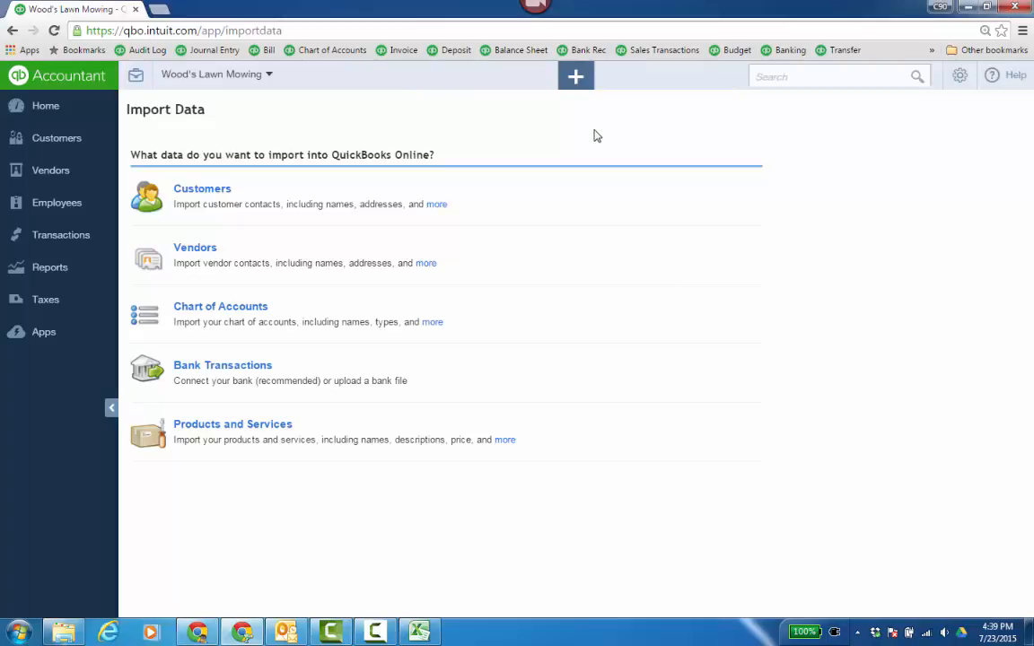
# Step: Go back to the chart of accounts from the Import Data page
pyautogui.moveTo(75, 236)
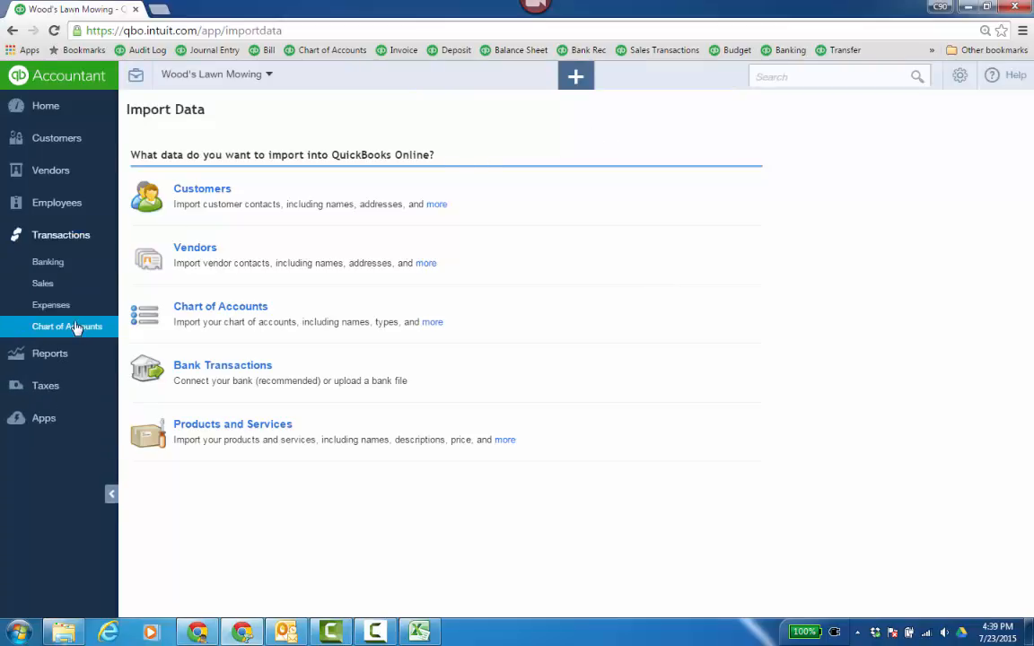